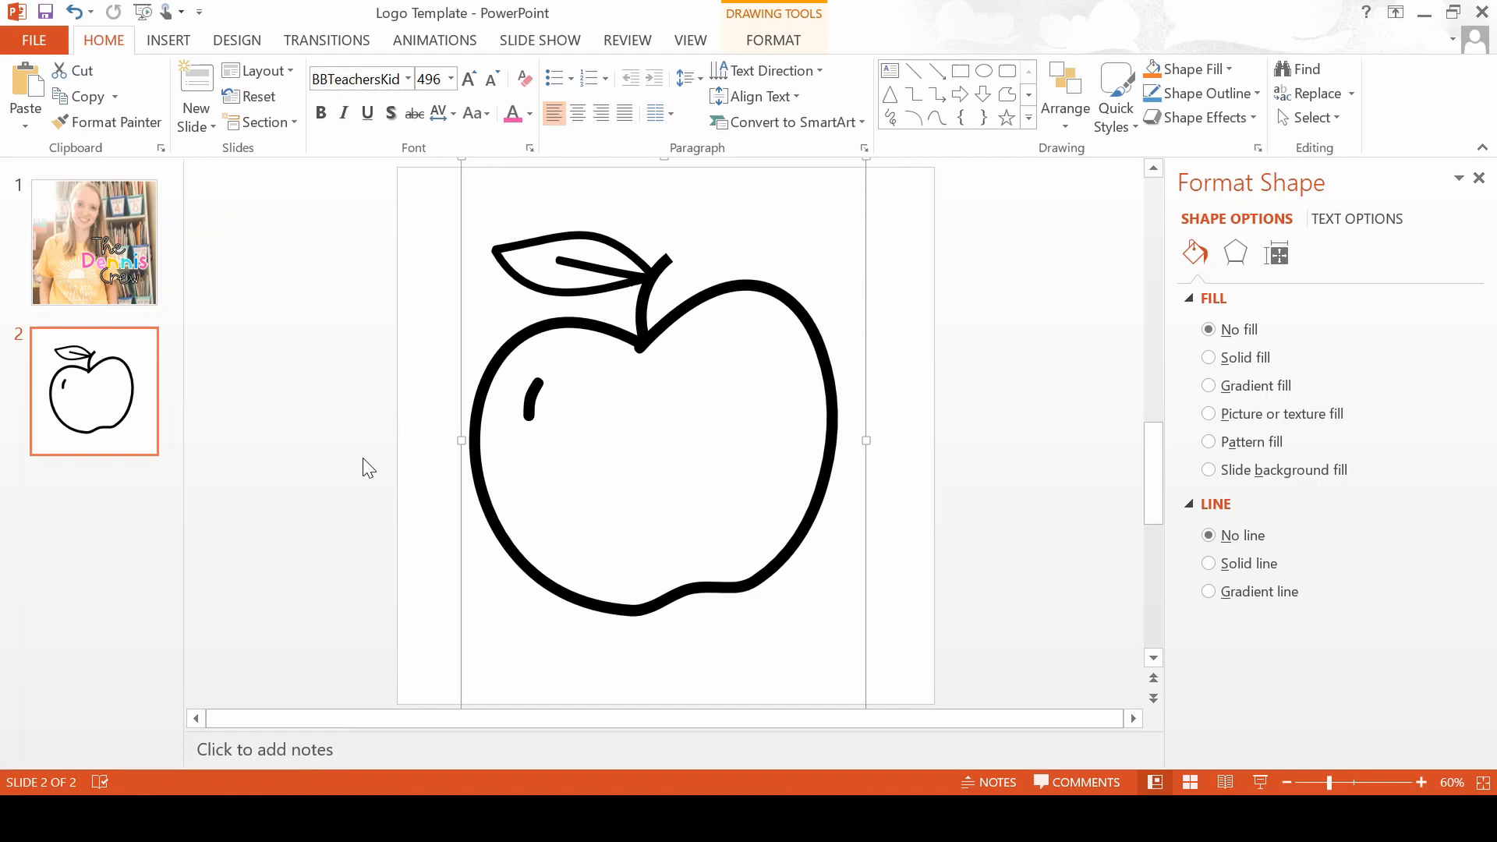
Draw two overlapping ovals, tilted and positioned to cover the left and right halves of the apple body.
left_click(169, 42)
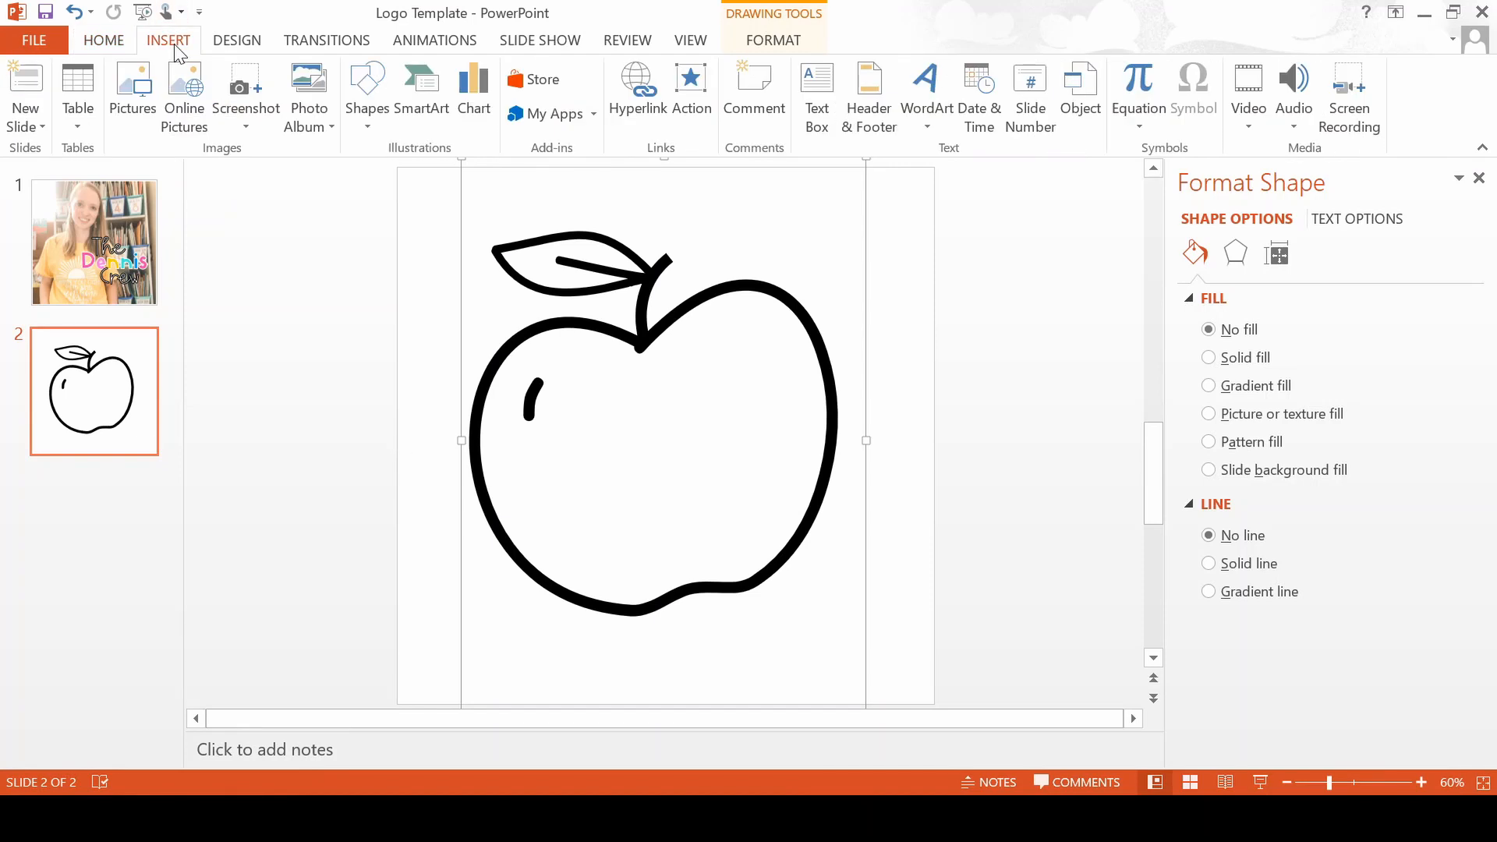
left_click(367, 97)
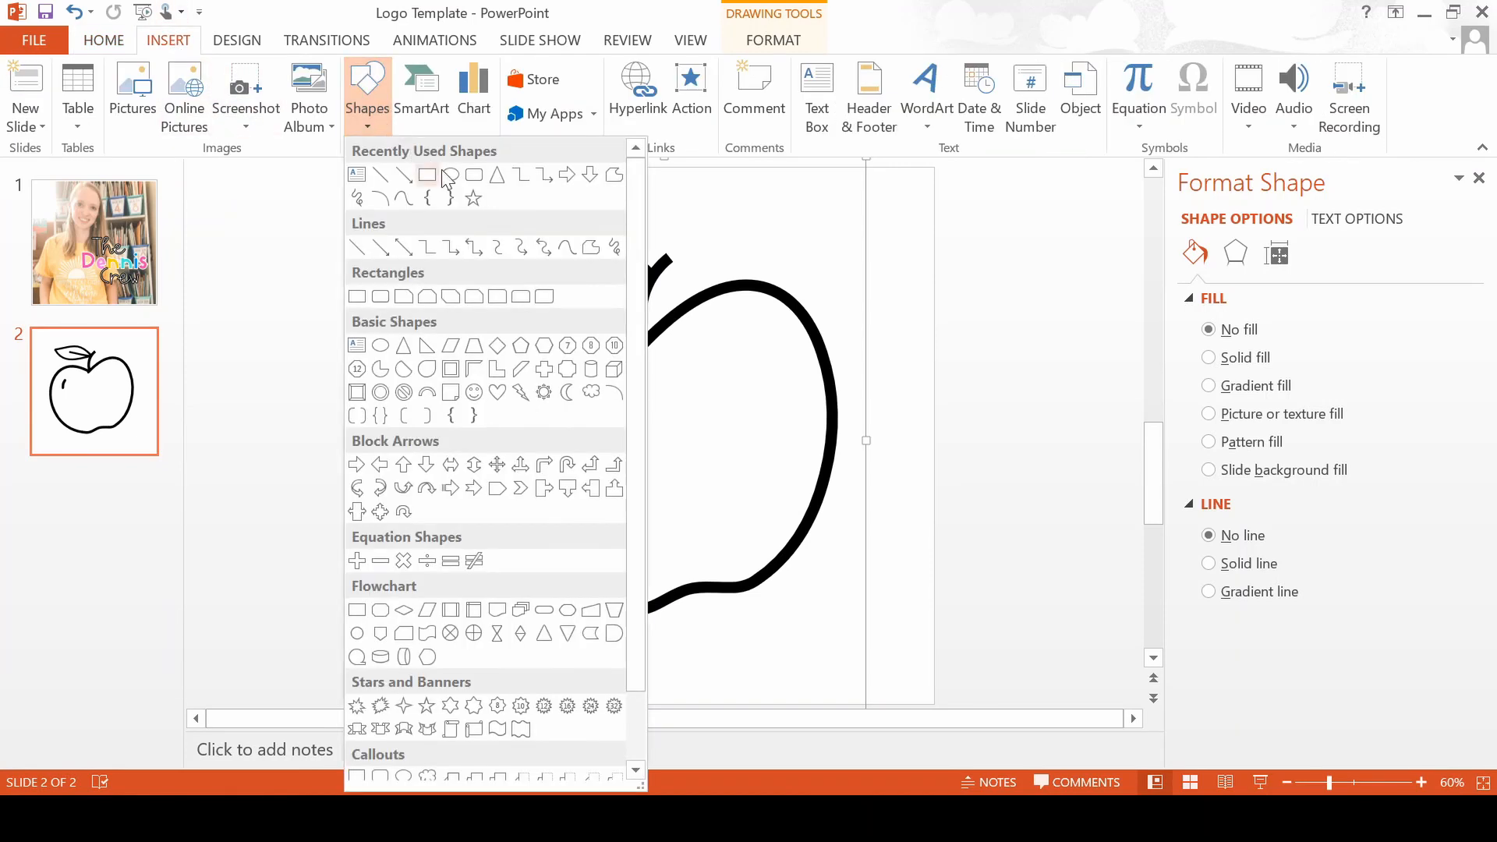
left_click(449, 180)
mouse_move(517, 326)
left_mouse_down()
mouse_move(701, 582)
mouse_move(721, 644)
left_mouse_up()
left_click_drag(660, 497, 616, 481)
mouse_move(573, 291)
left_mouse_down()
mouse_move(538, 295)
mouse_move(707, 311)
mouse_move(762, 267)
left_mouse_up()
left_click_drag(631, 422, 701, 439)
left_click(556, 569)
left_click_drag(668, 285, 664, 296)
left_click_drag(563, 457, 576, 460)
left_click_drag(563, 299, 529, 312)
Draw an oval about 2.4" wide and 0.78" high over the apple's leaf.
left_click(168, 39)
left_click(367, 94)
left_click(357, 177)
left_click_drag(499, 248, 662, 289)
mouse_move(584, 275)
left_mouse_down()
mouse_move(568, 263)
mouse_move(569, 287)
mouse_move(575, 274)
left_mouse_up()
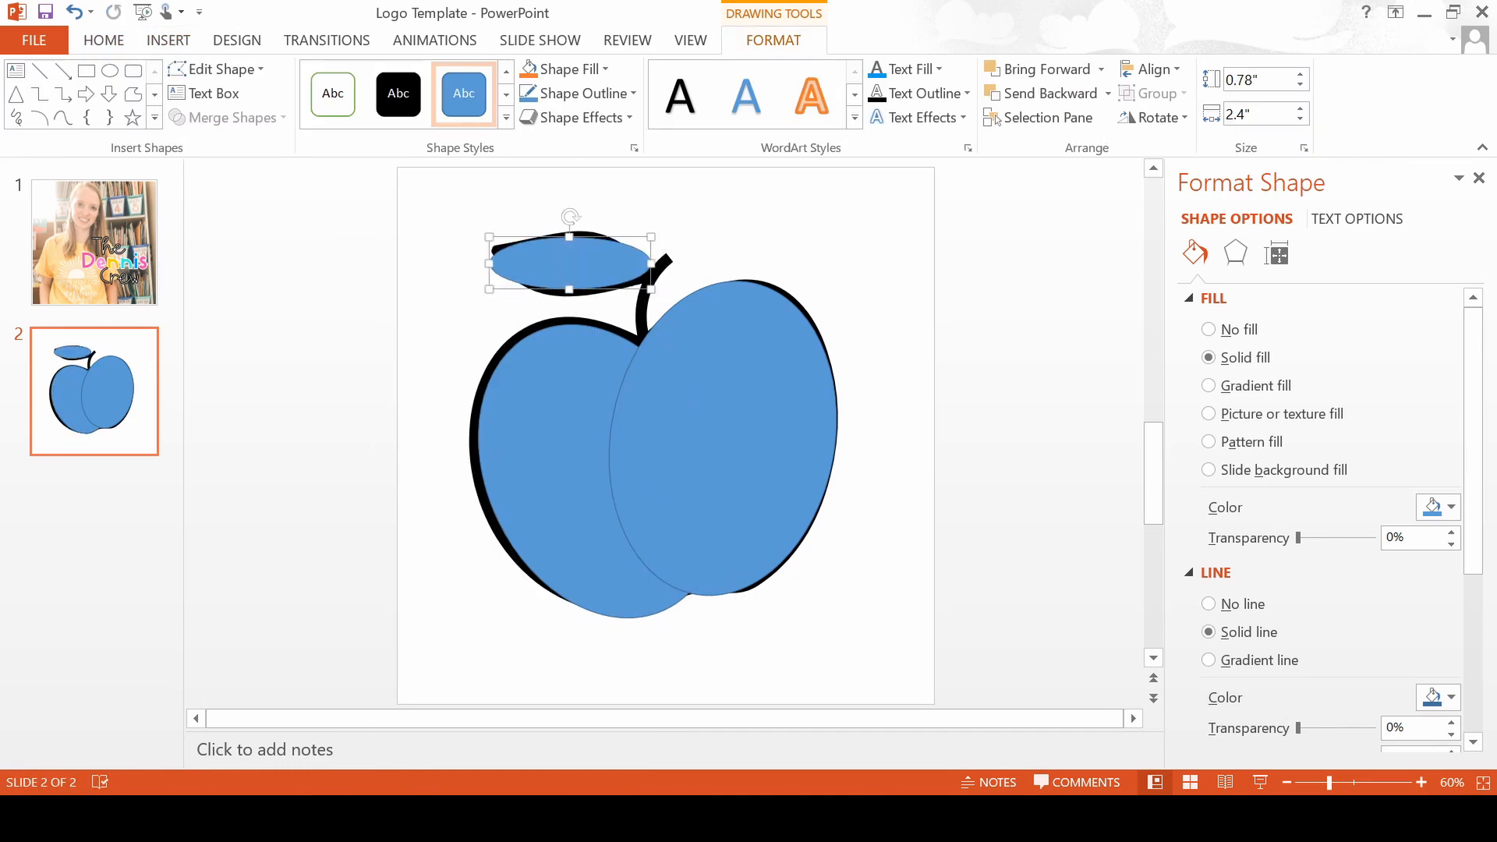
left_click(1009, 468)
key("ctrl+z")
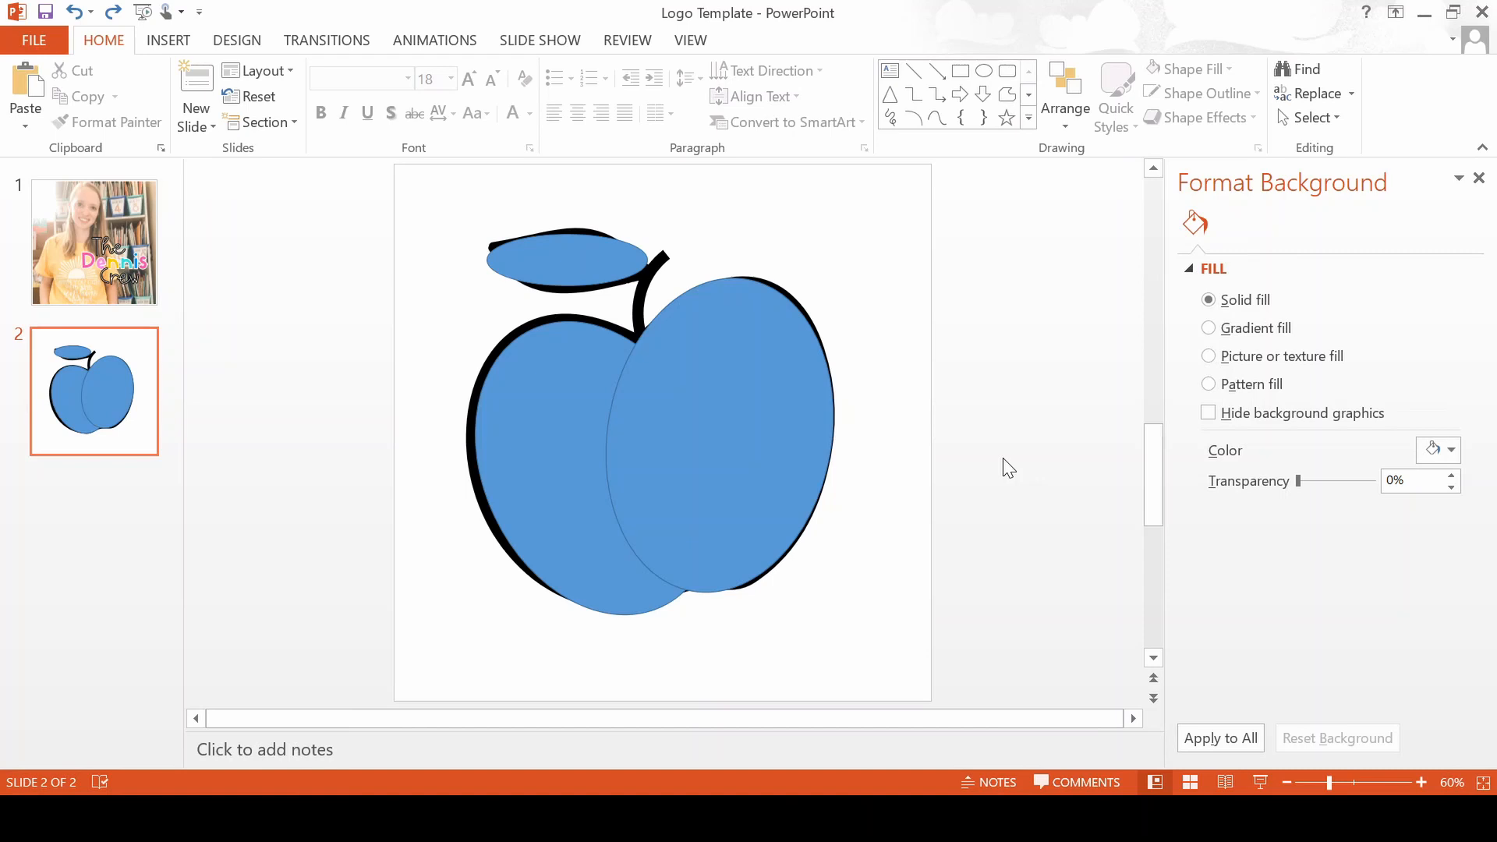
Remove the outline from the leaf oval and both apple body ovals.
left_click(555, 265)
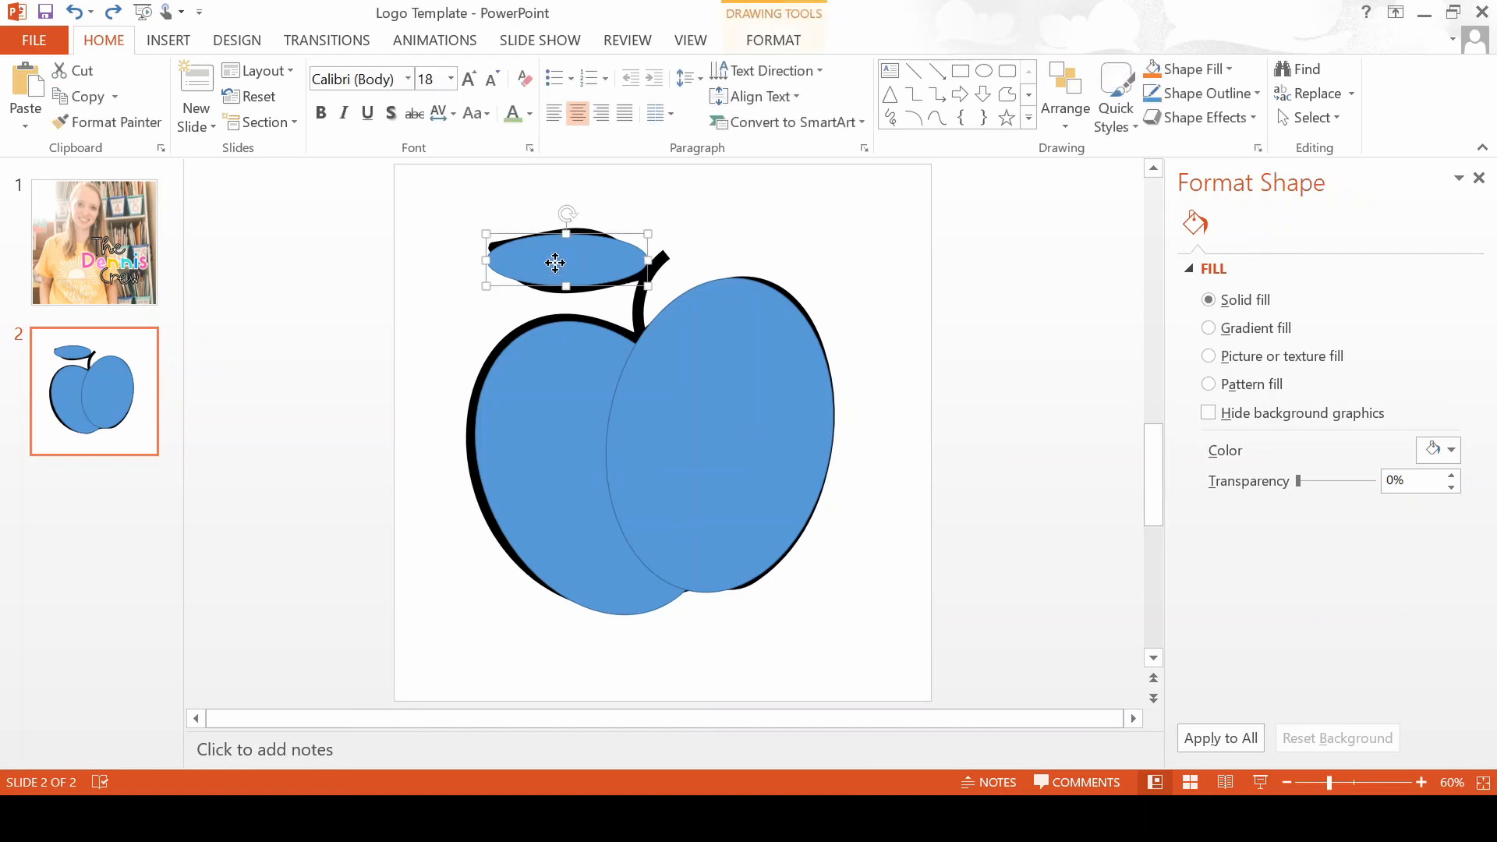
left_click(536, 465, "shift")
left_click(789, 435, "shift")
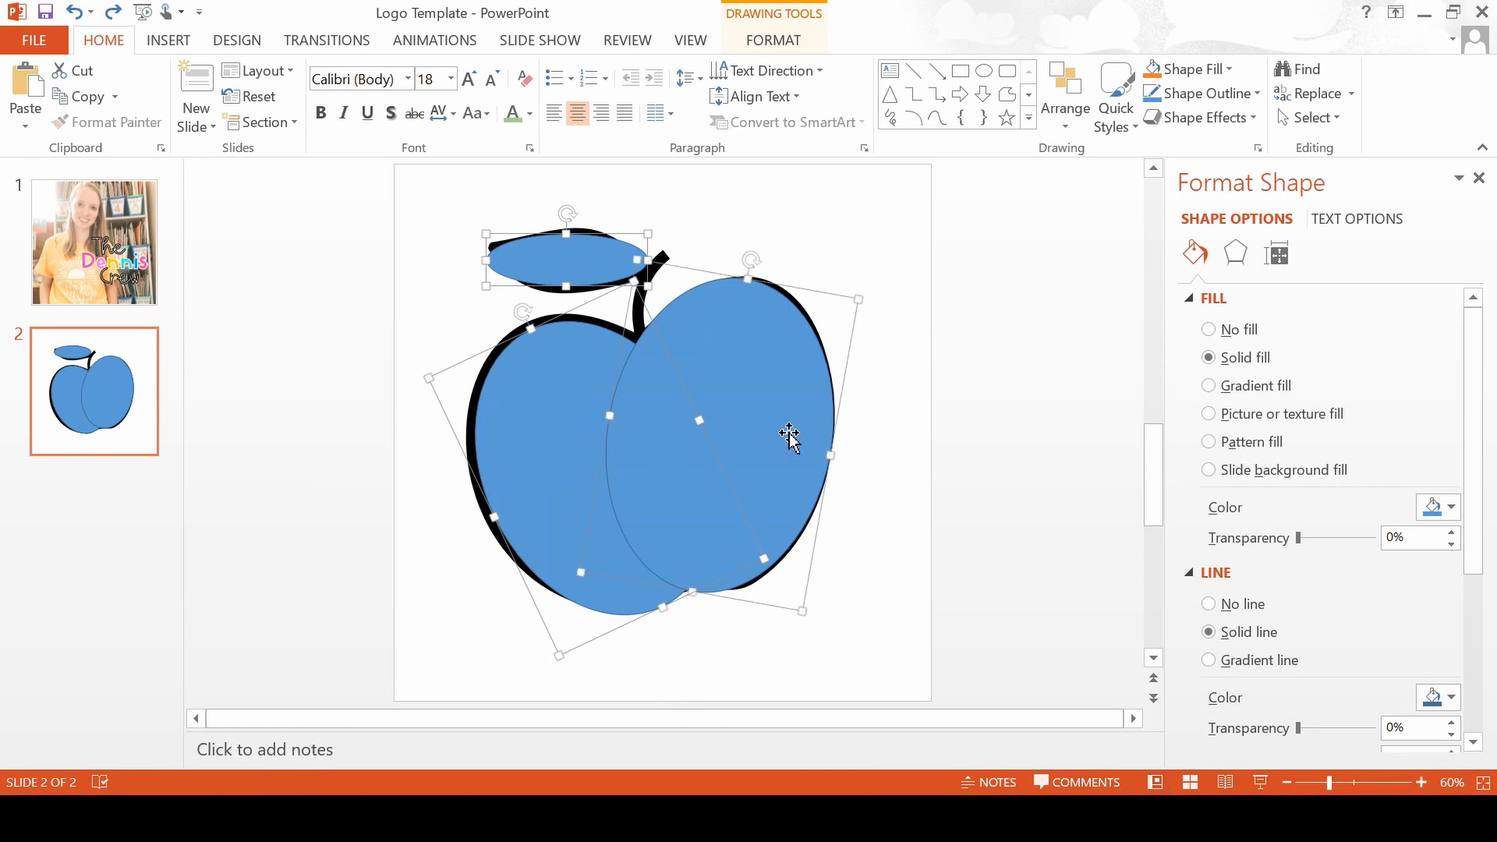
right_click(734, 393)
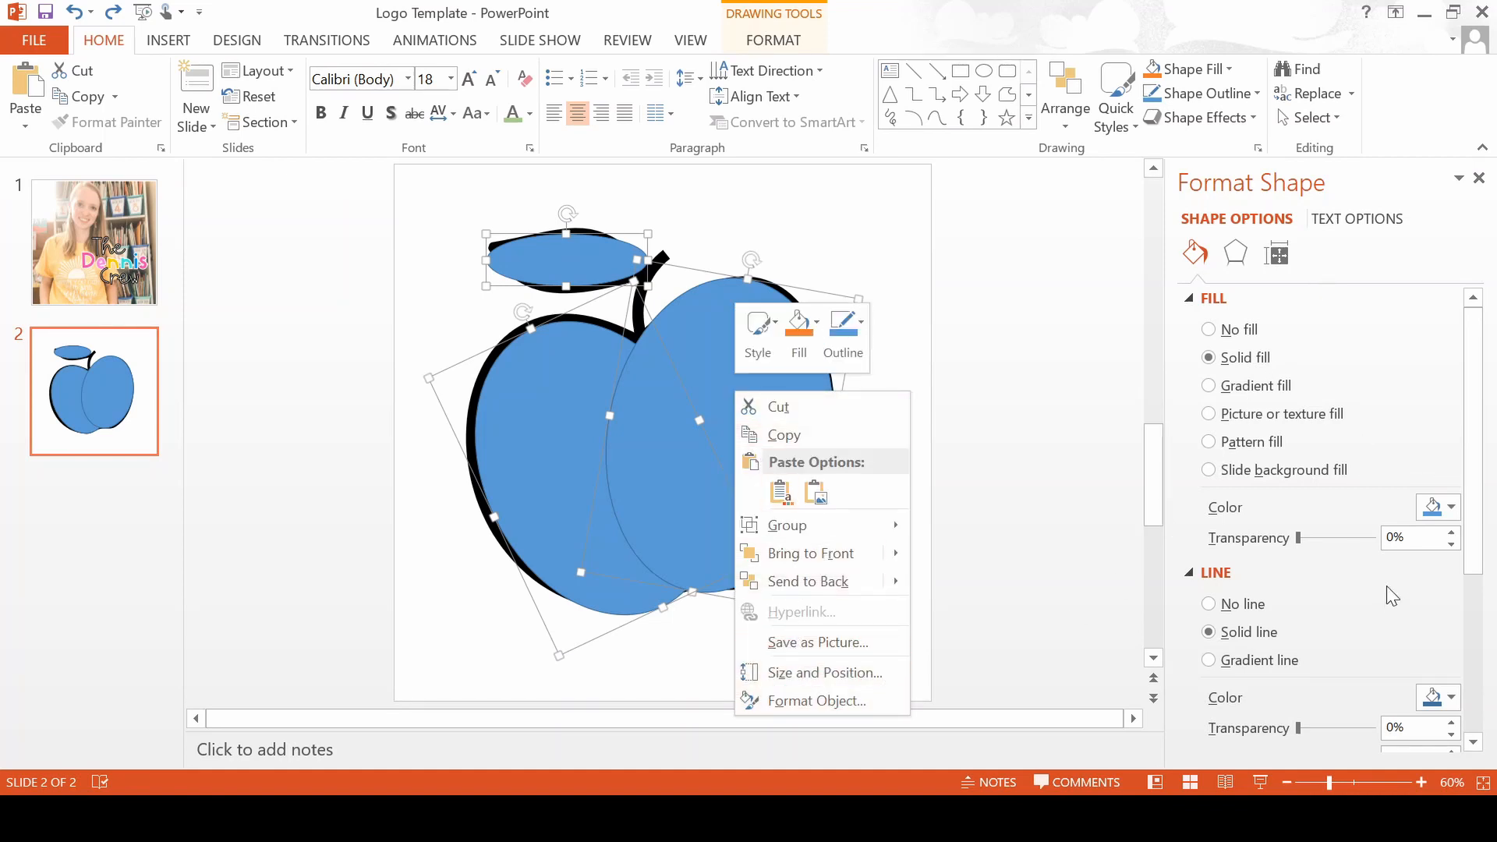
left_click(1398, 434)
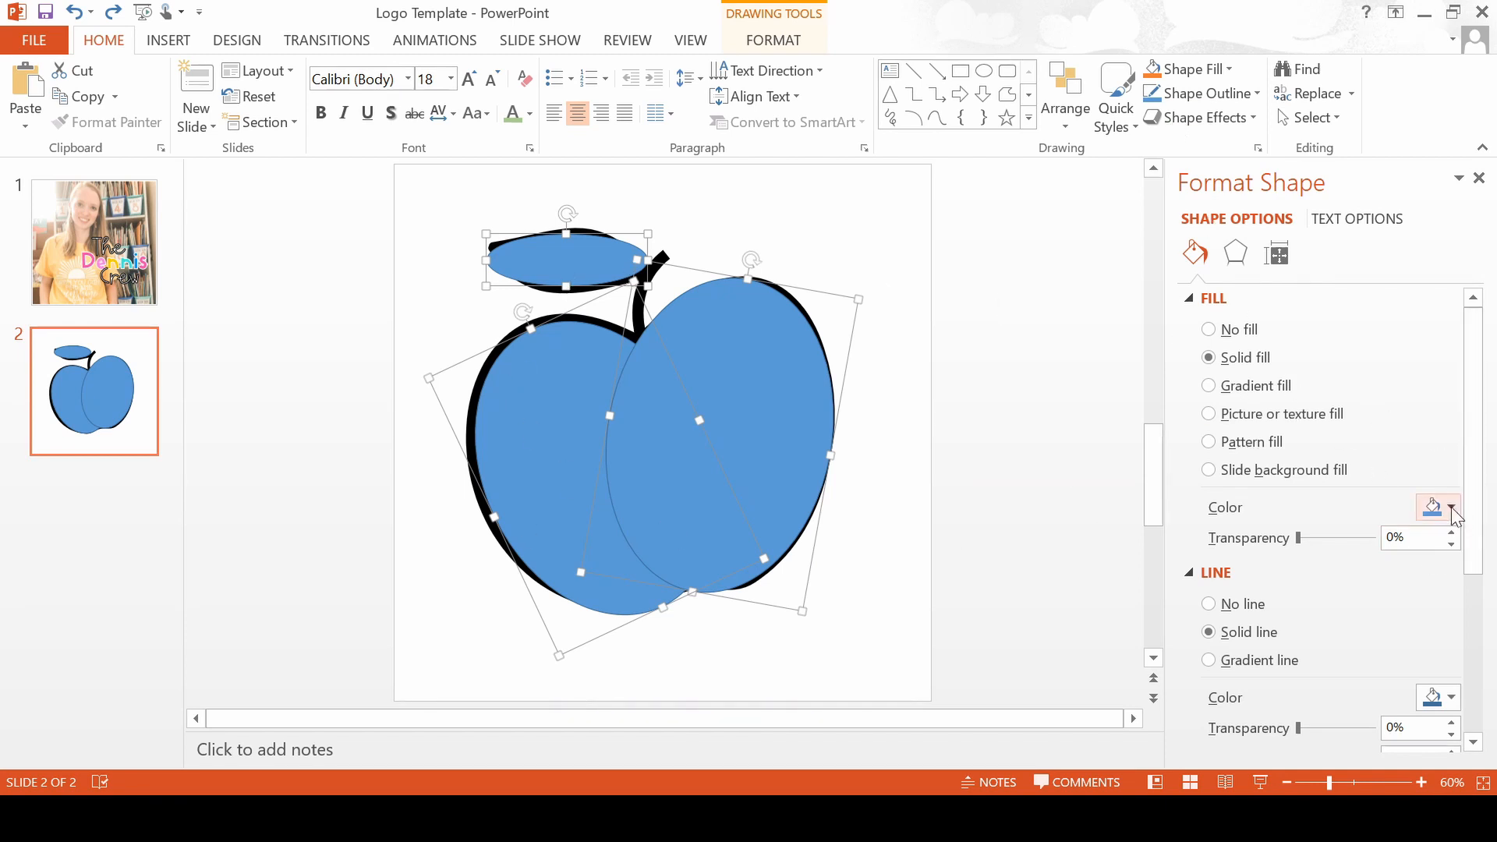
left_click(1209, 604)
left_click(915, 406)
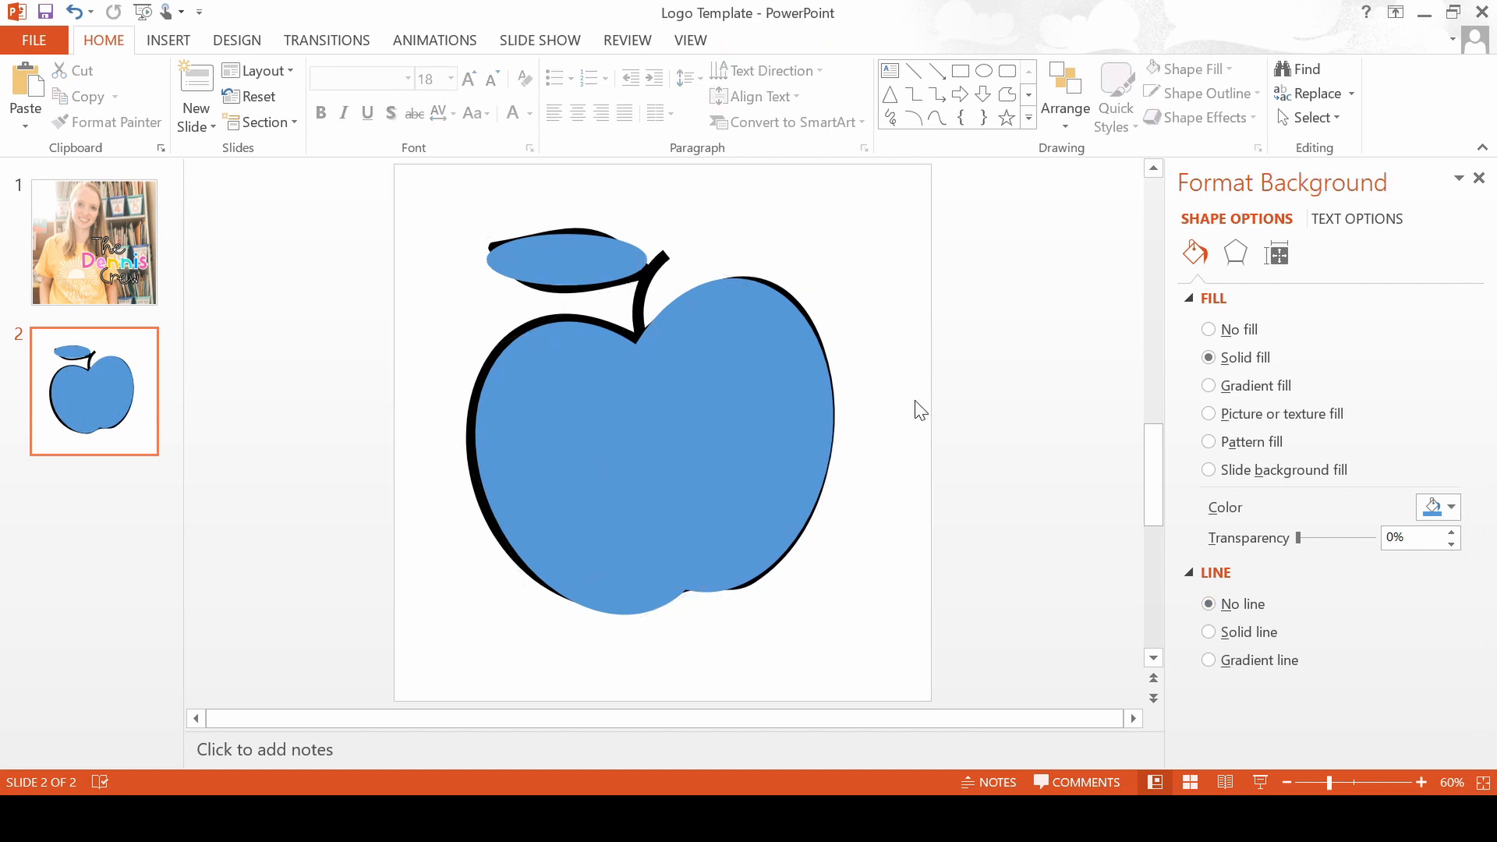
Fill the two apple body ovals with a custom light yellow, RGB 255, 255, 163.
left_click(555, 390)
left_click(747, 402, "shift")
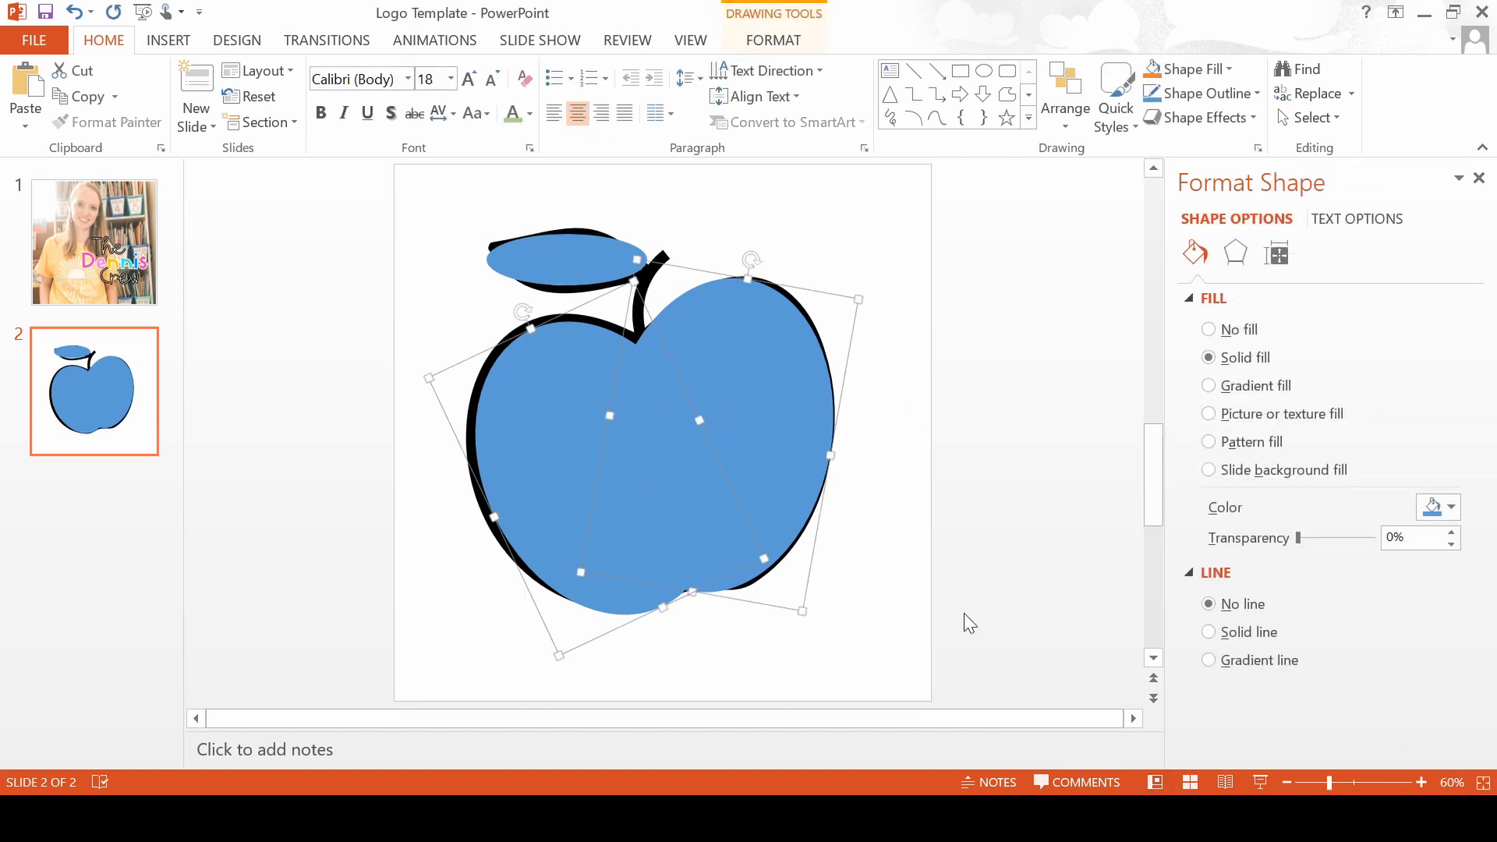
left_click(1451, 507)
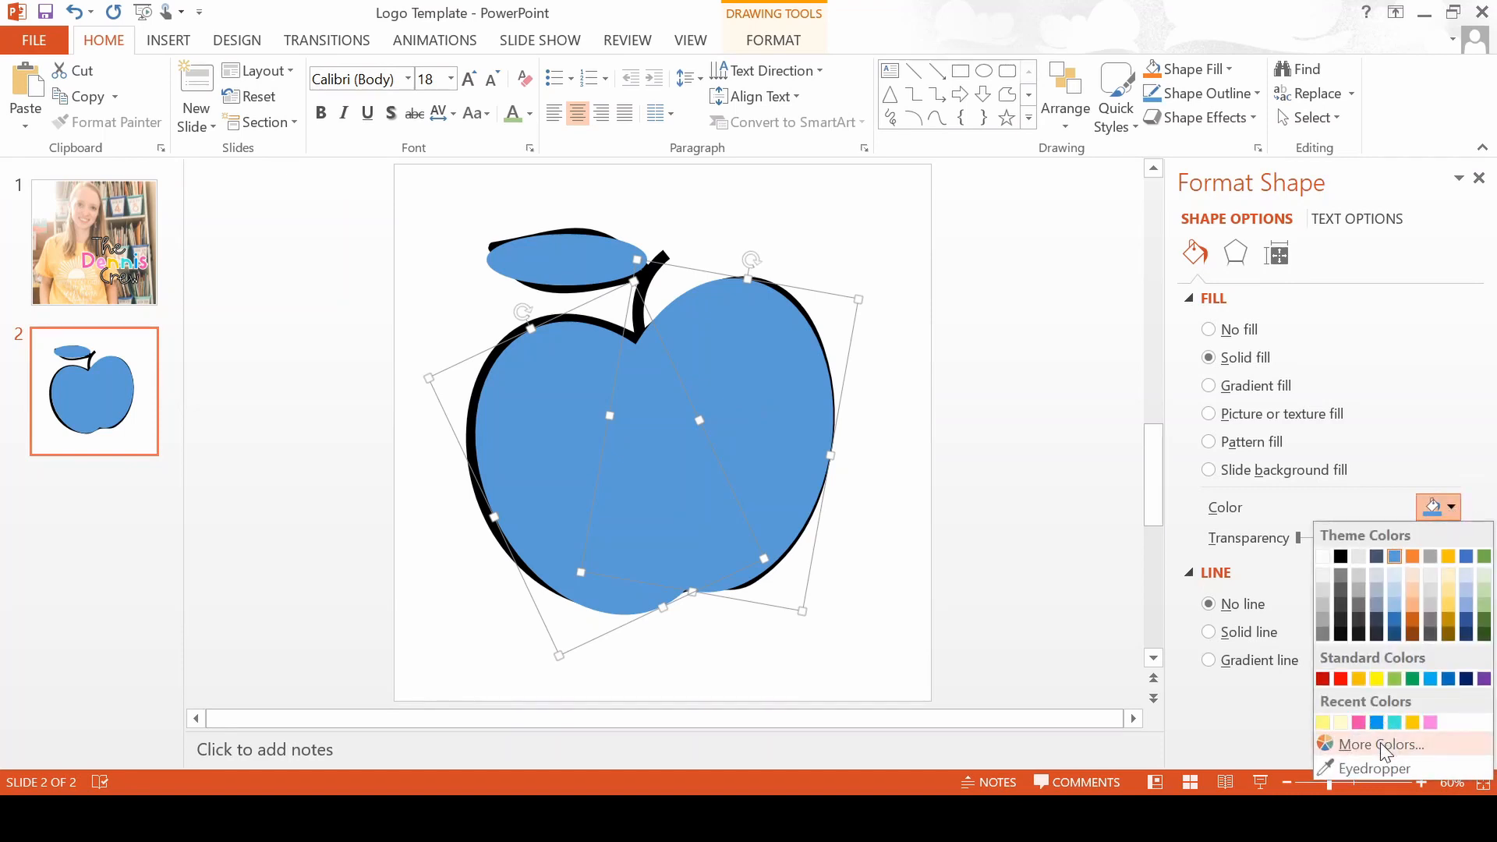
left_click(1343, 725)
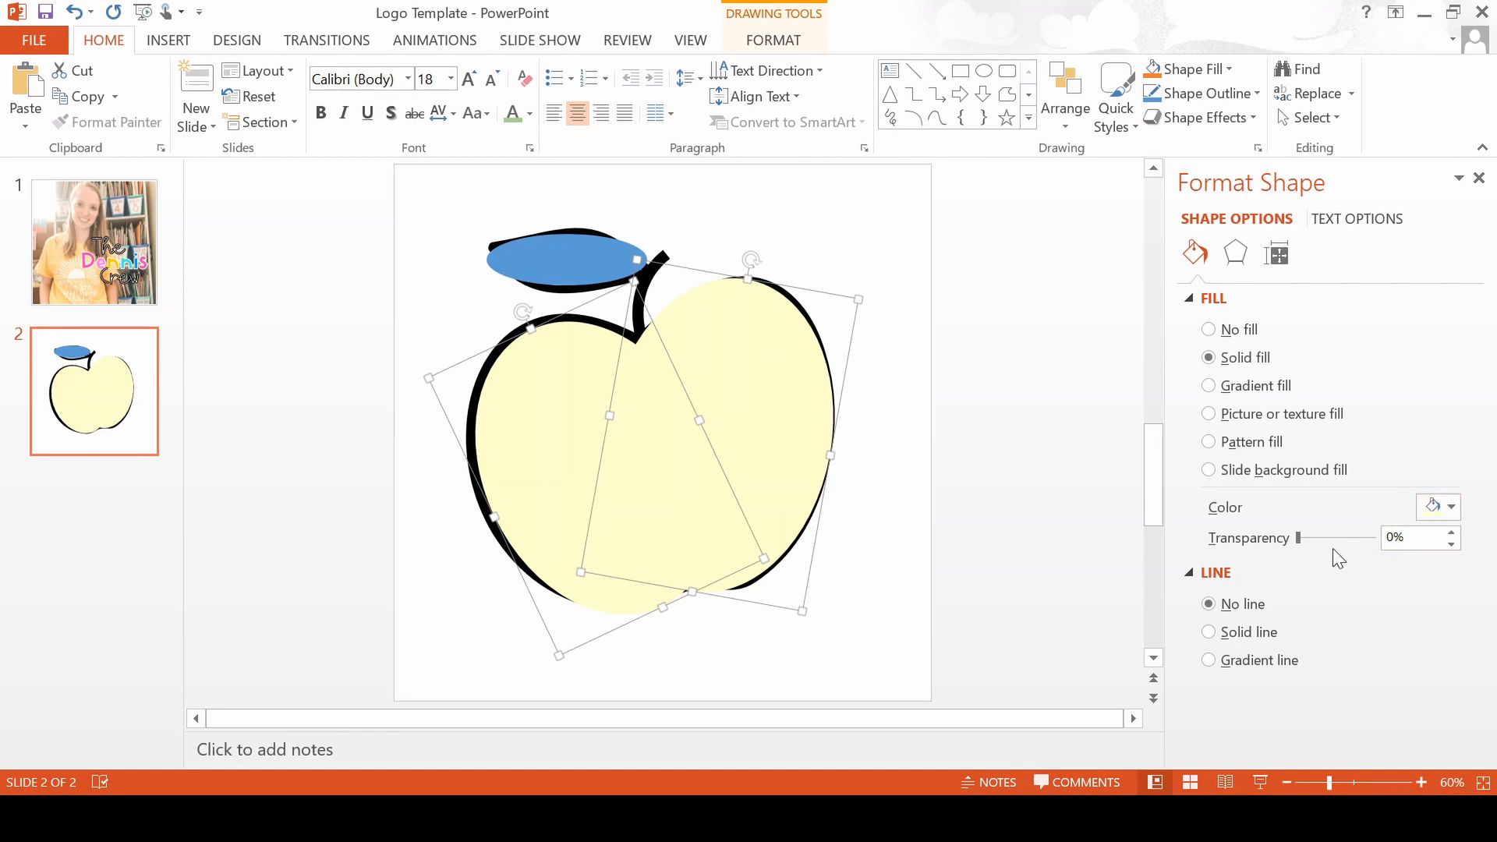
left_click(1449, 505)
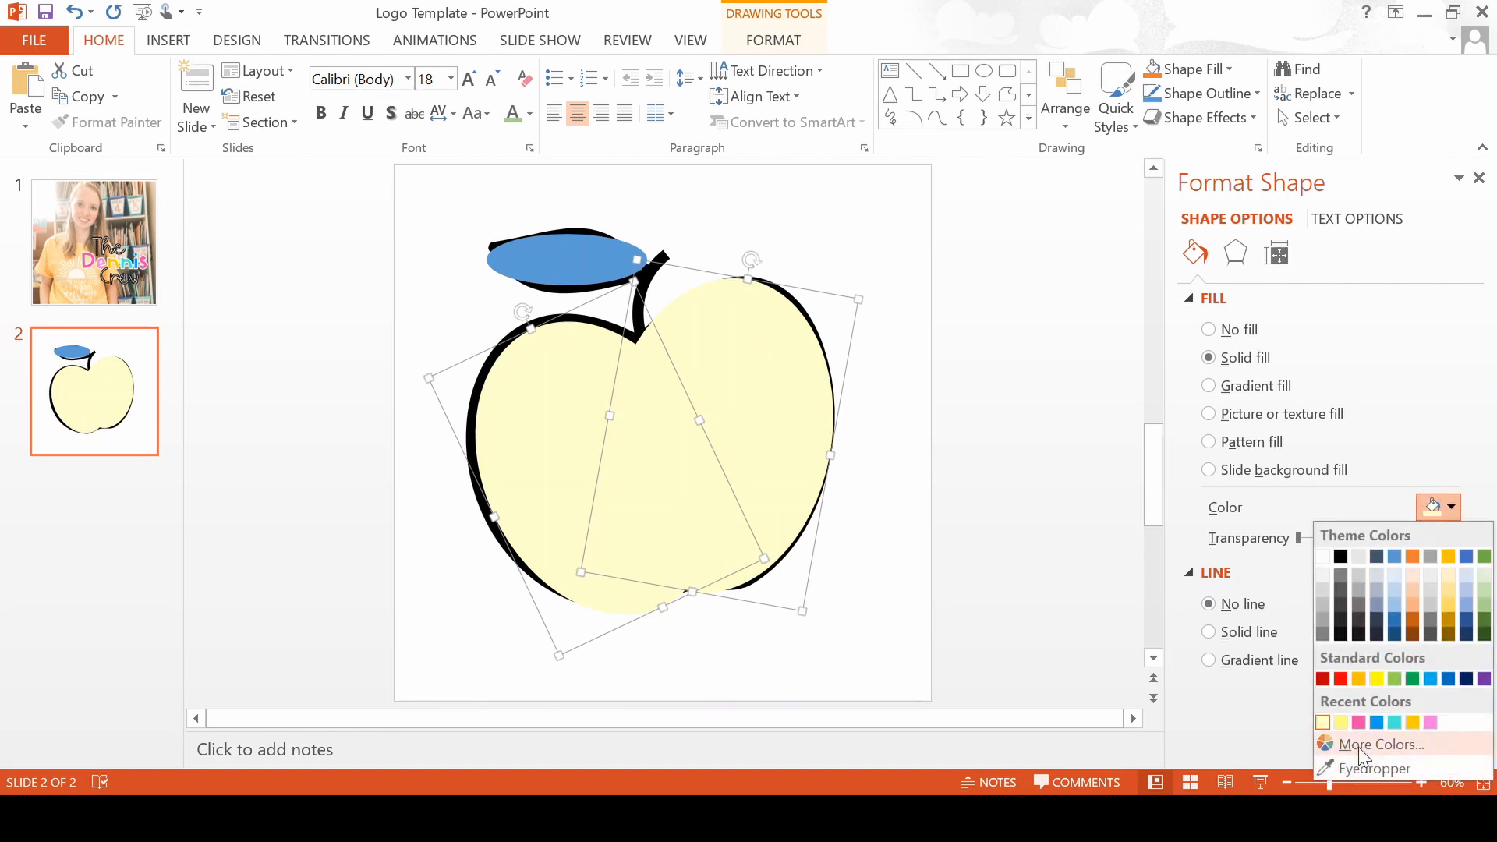
left_click(1355, 811)
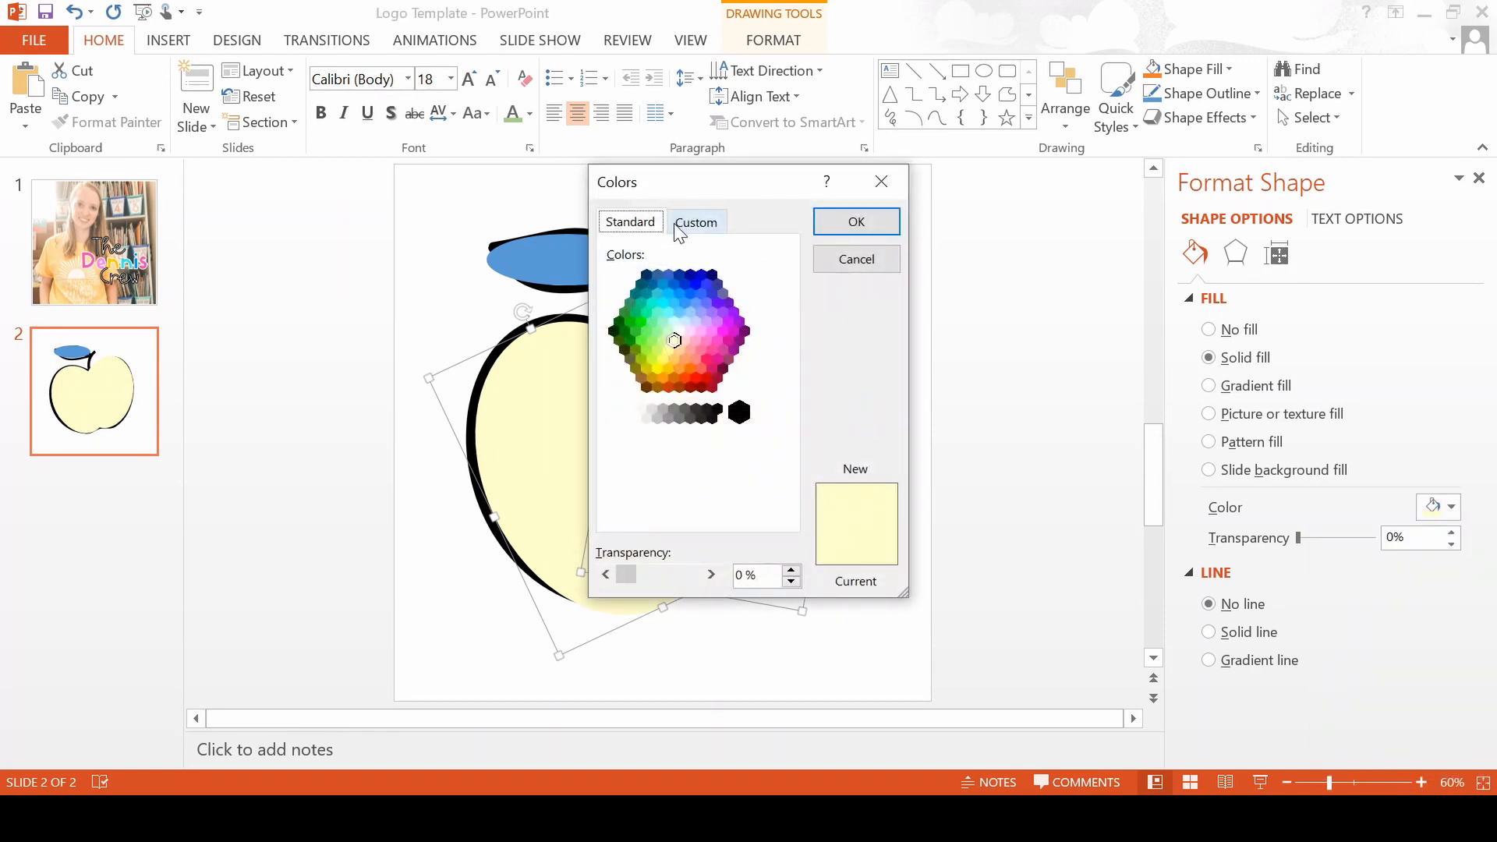
left_click(688, 223)
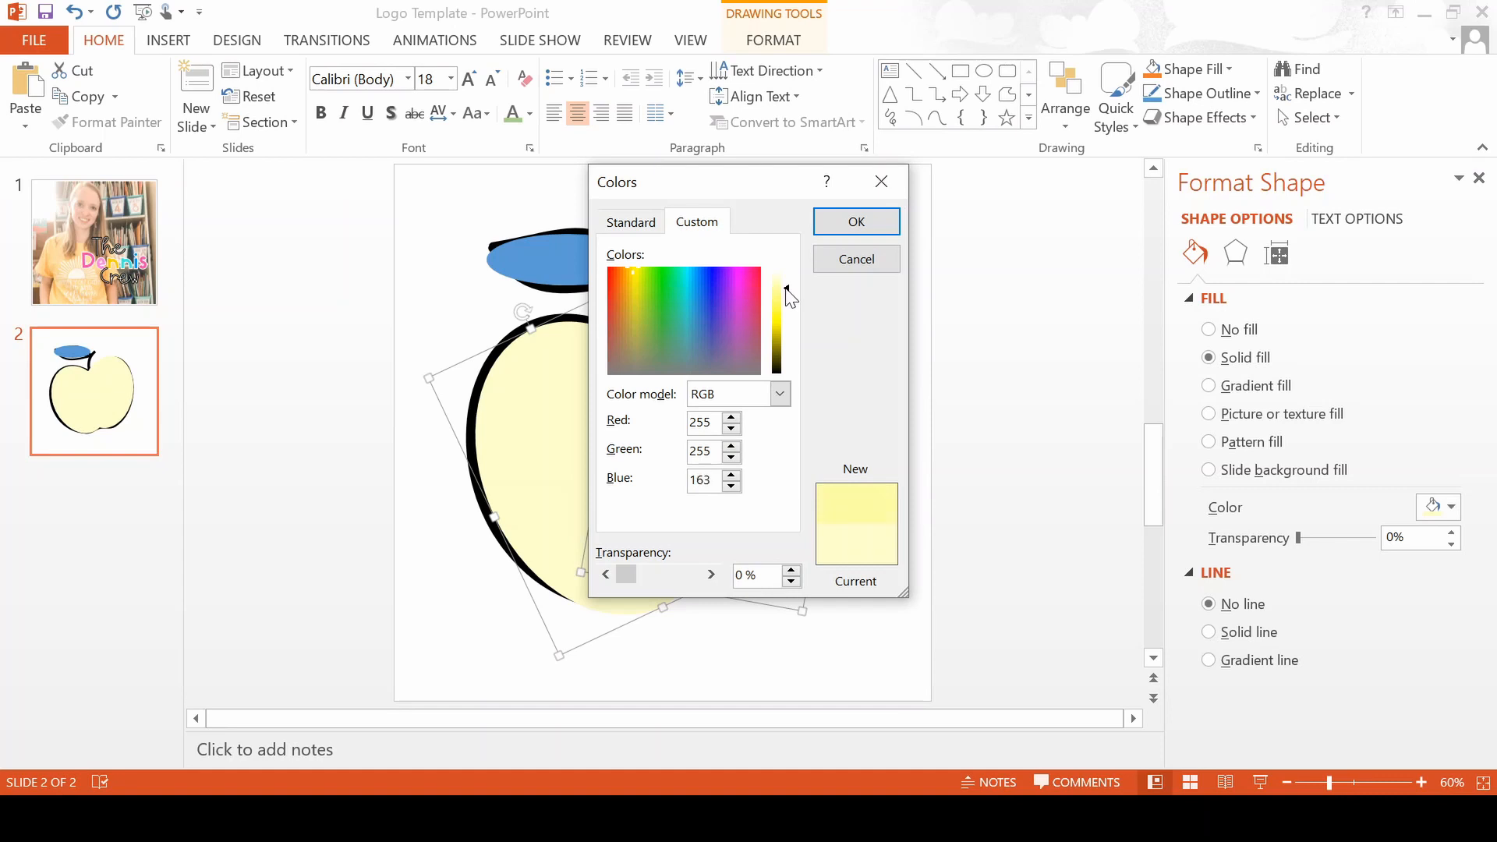
left_click(858, 225)
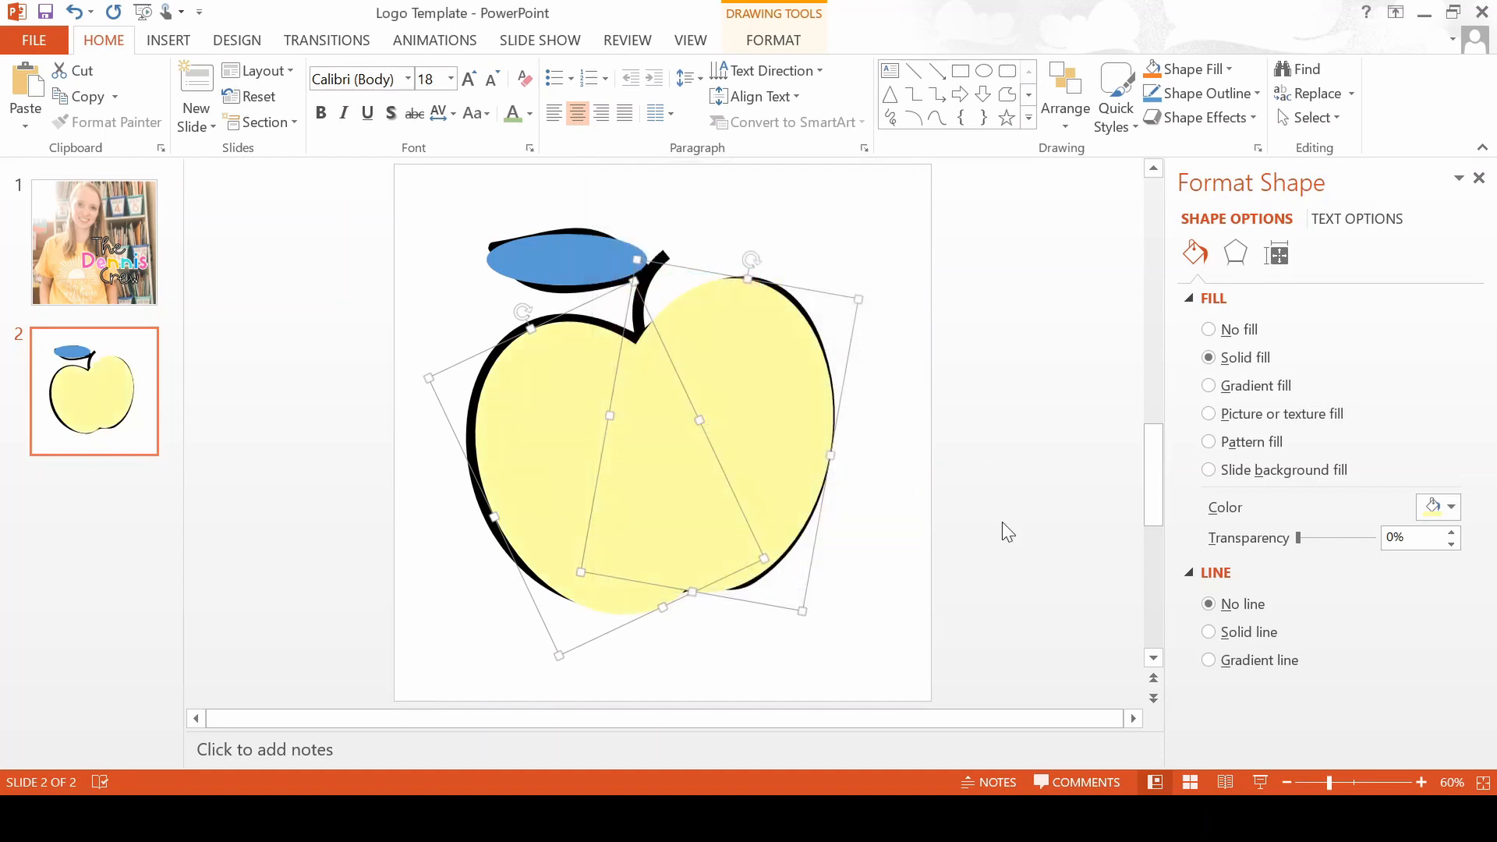
Fill the leaf oval with a light green theme color.
left_click(556, 250)
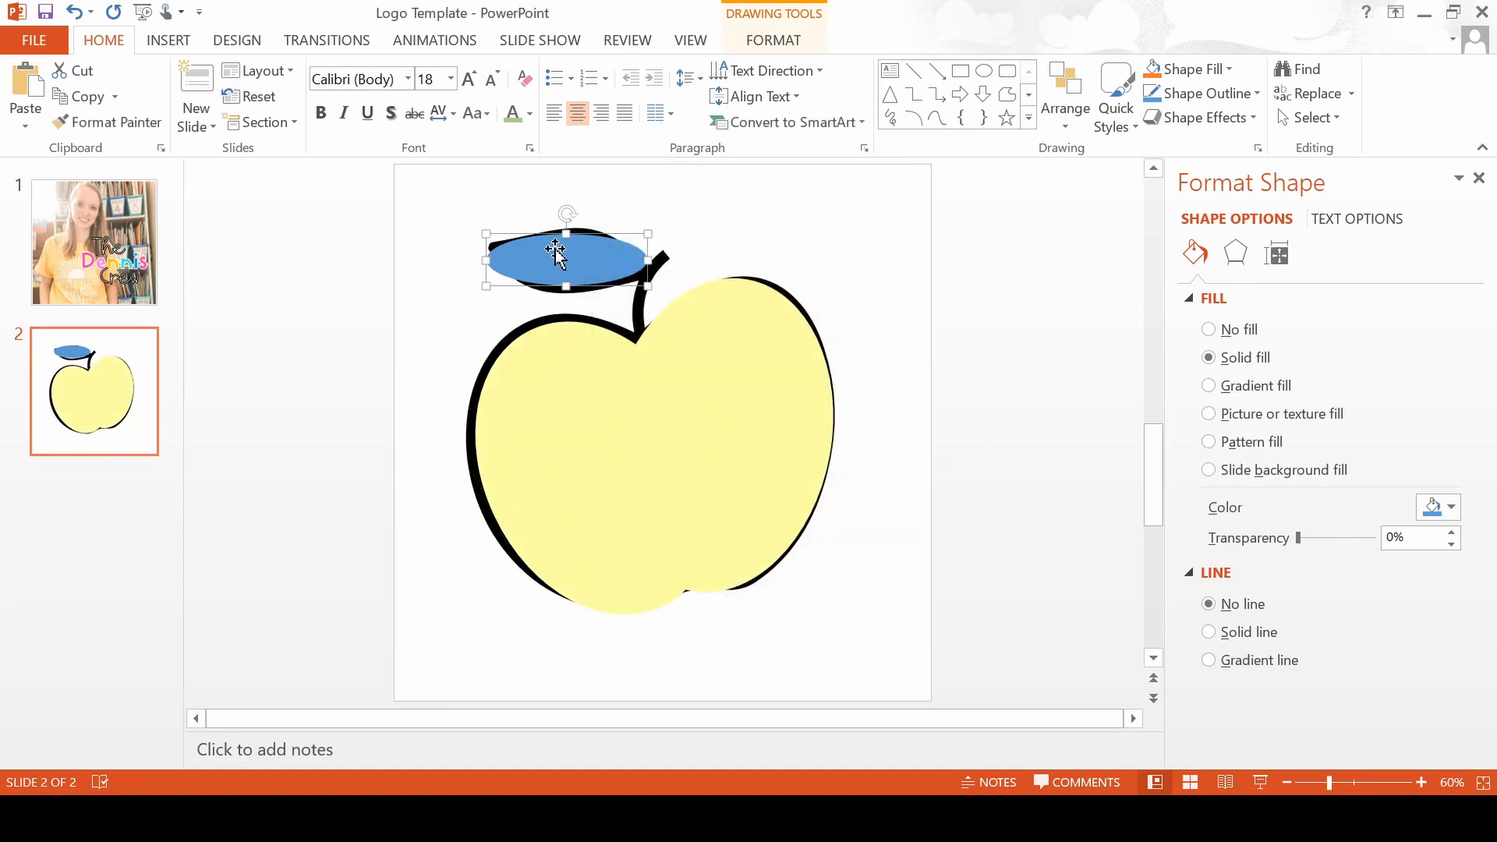
left_click(1451, 511)
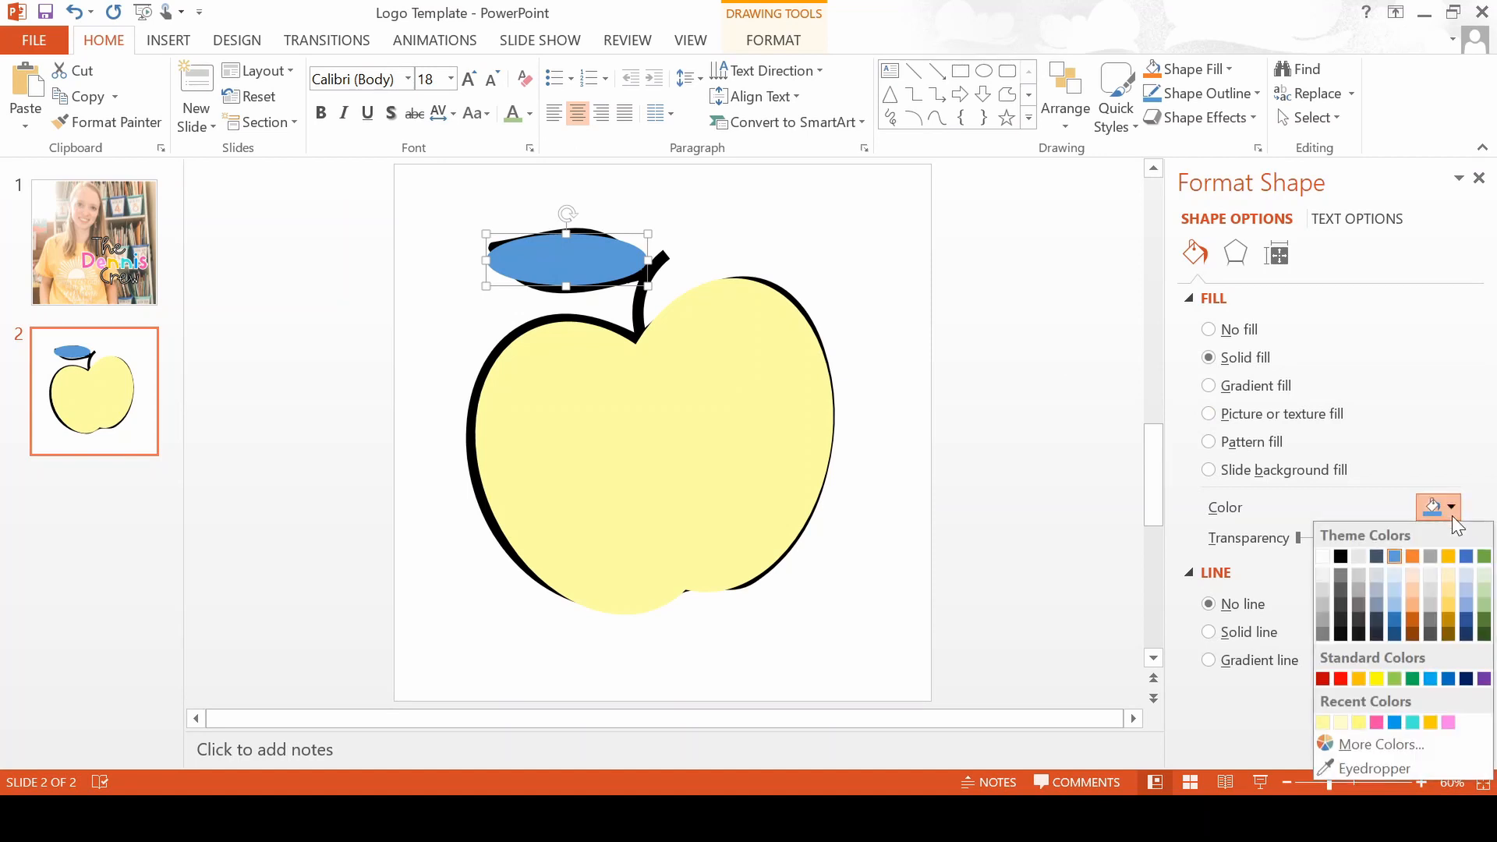
left_click(1483, 605)
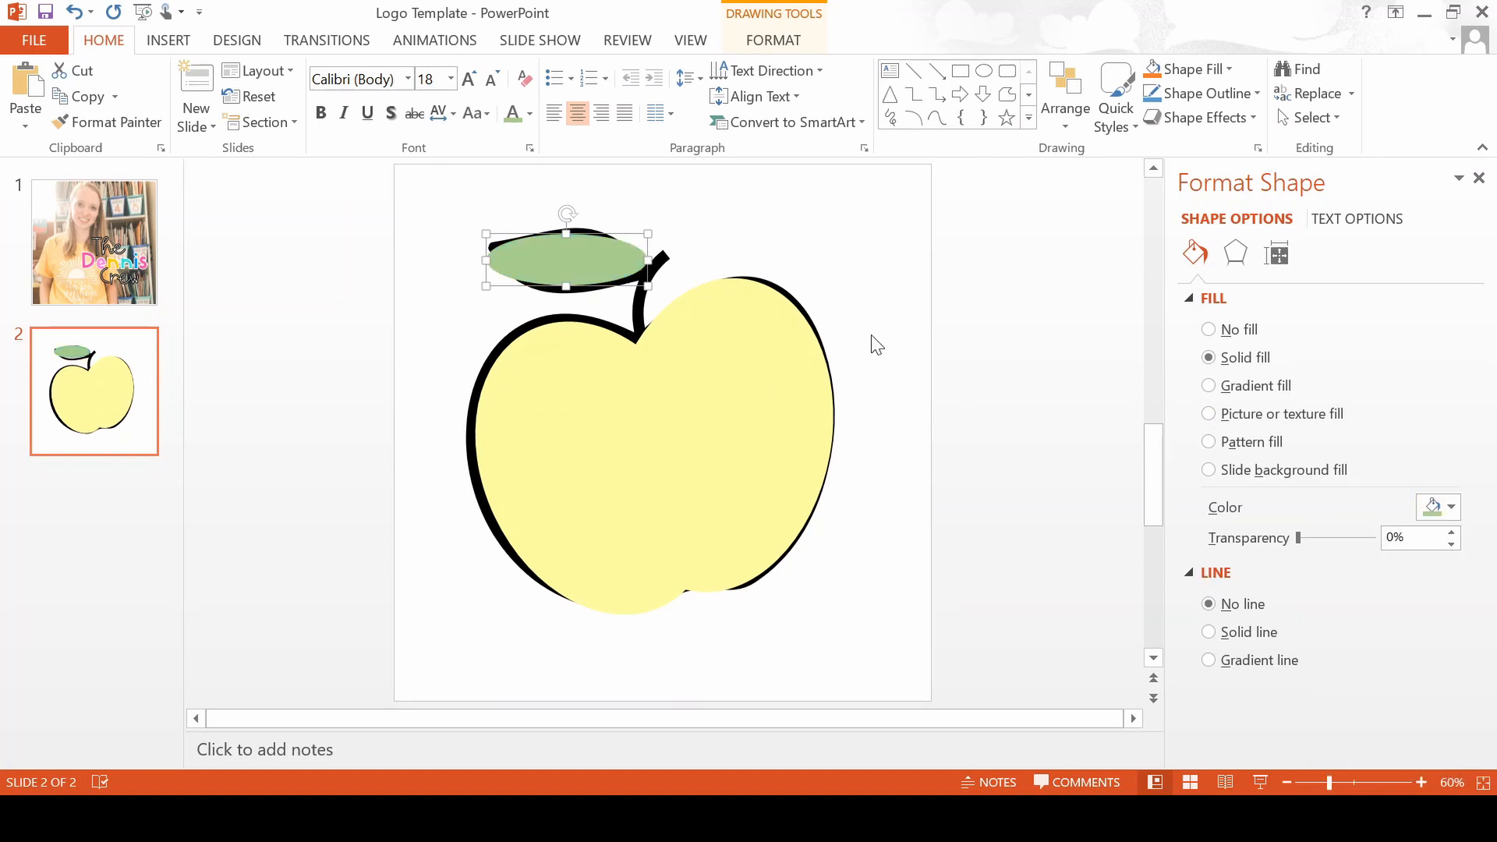
Group the two body ovals with the leaf oval and send the group behind the apple outline.
left_click(711, 443)
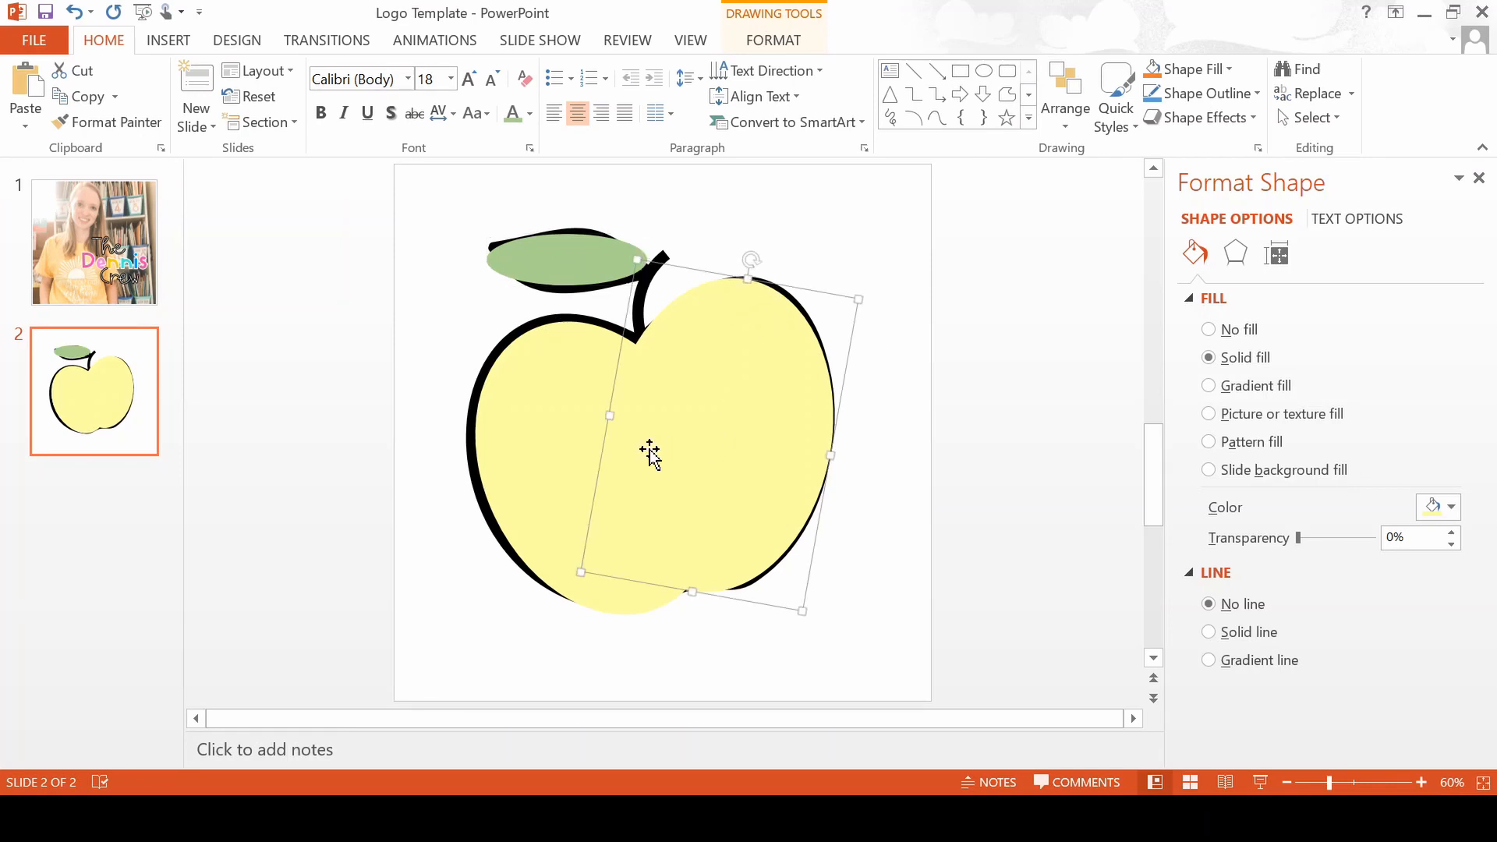
left_click(543, 442)
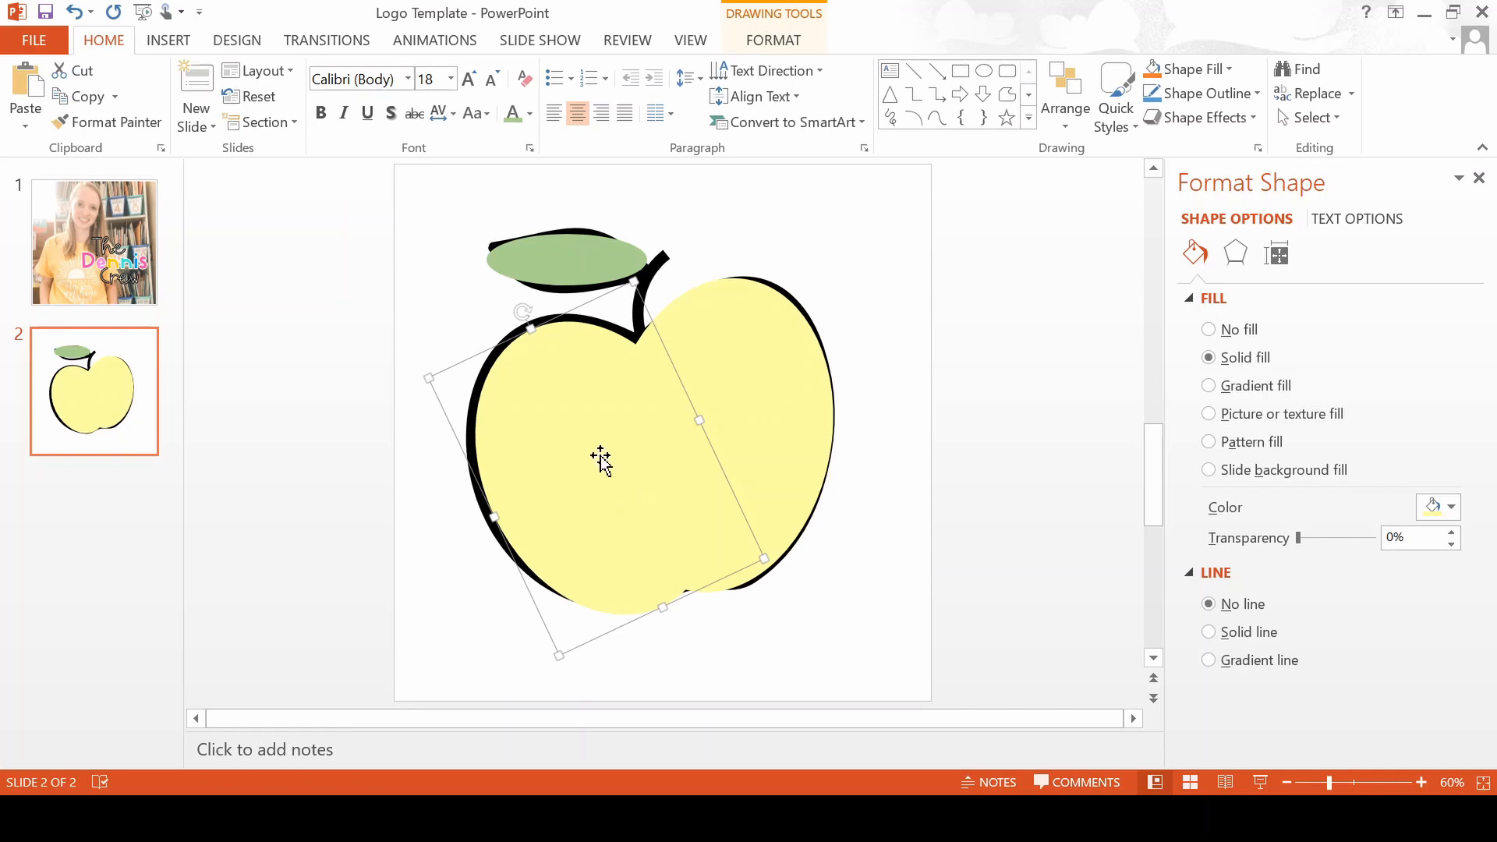
left_click(731, 423, "shift")
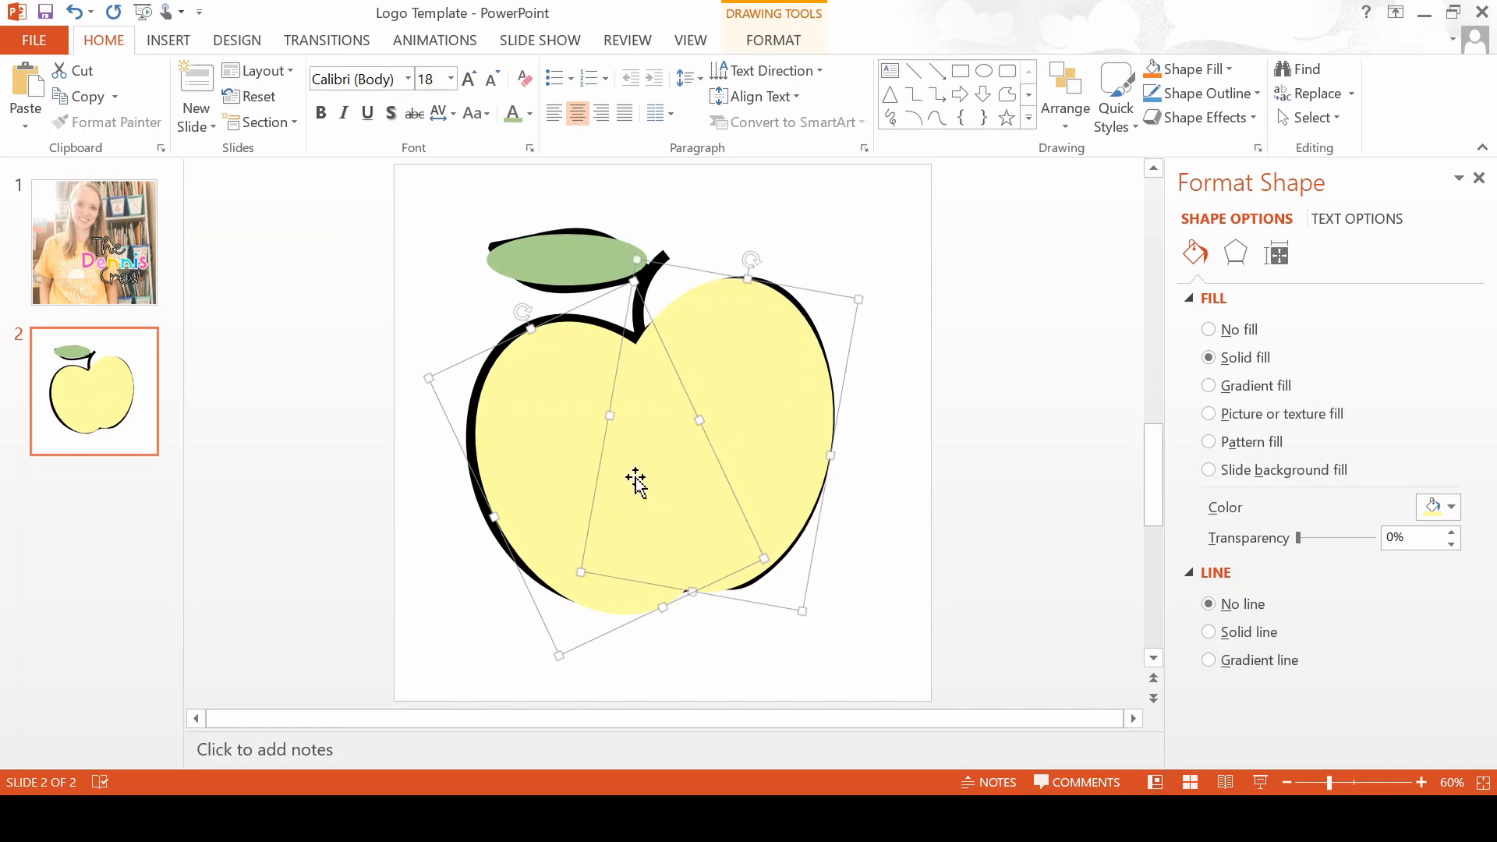
left_click(597, 265, "shift")
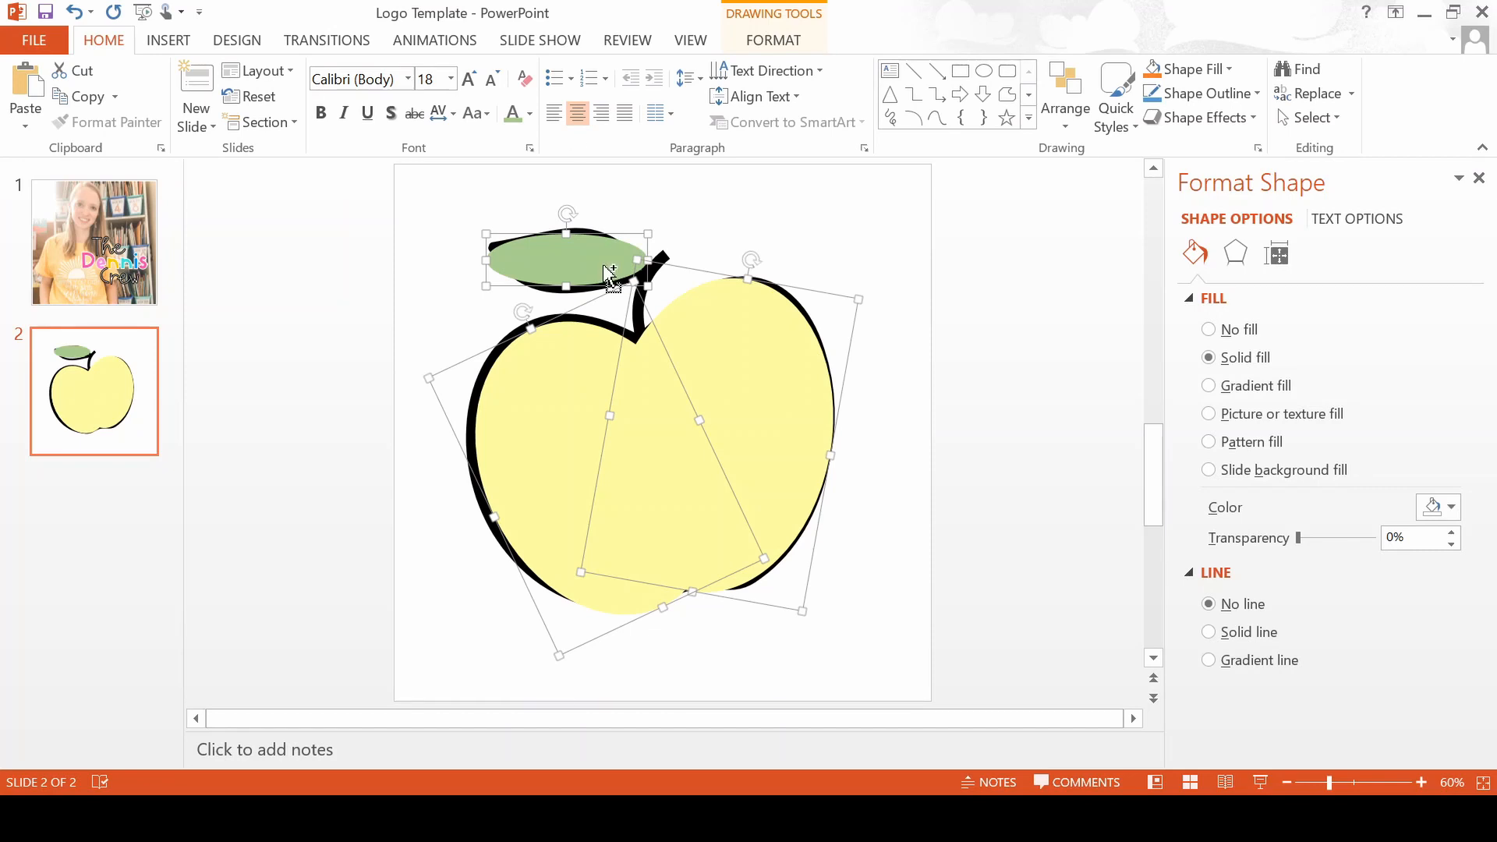
key("ctrl+g")
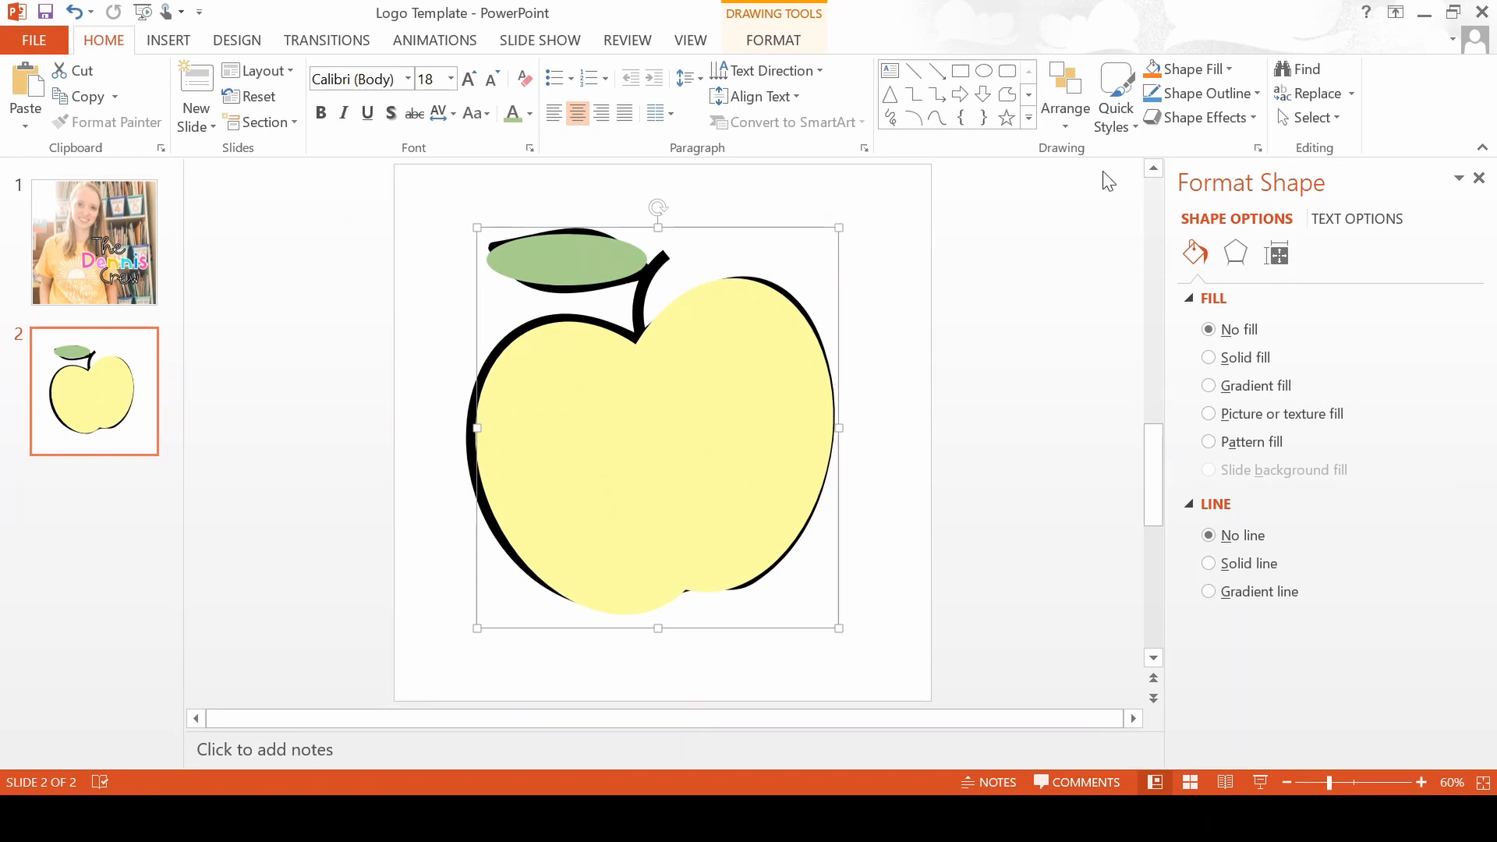
left_click(1062, 97)
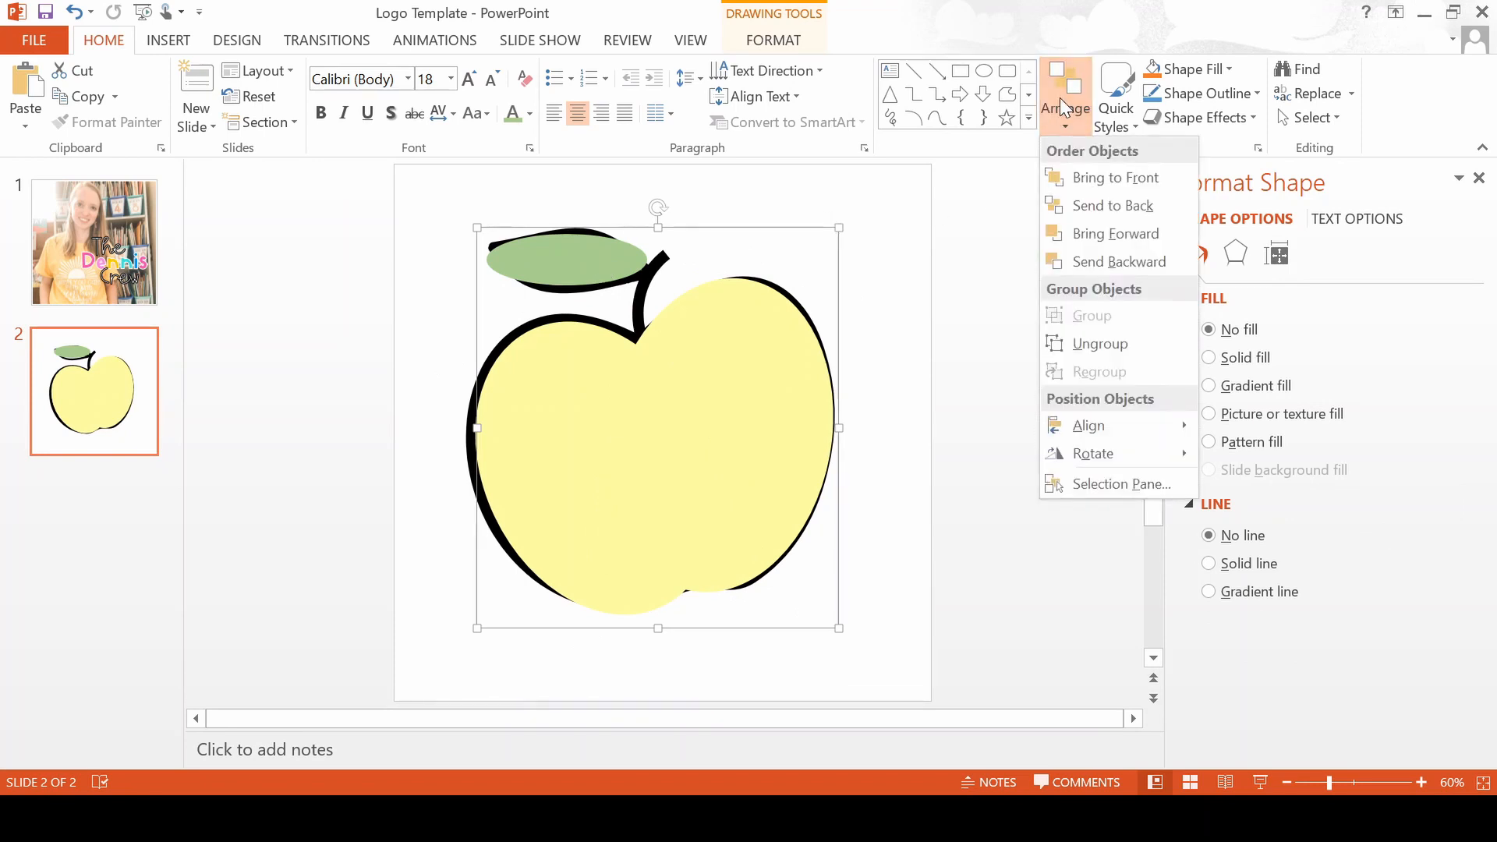
left_click(1086, 206)
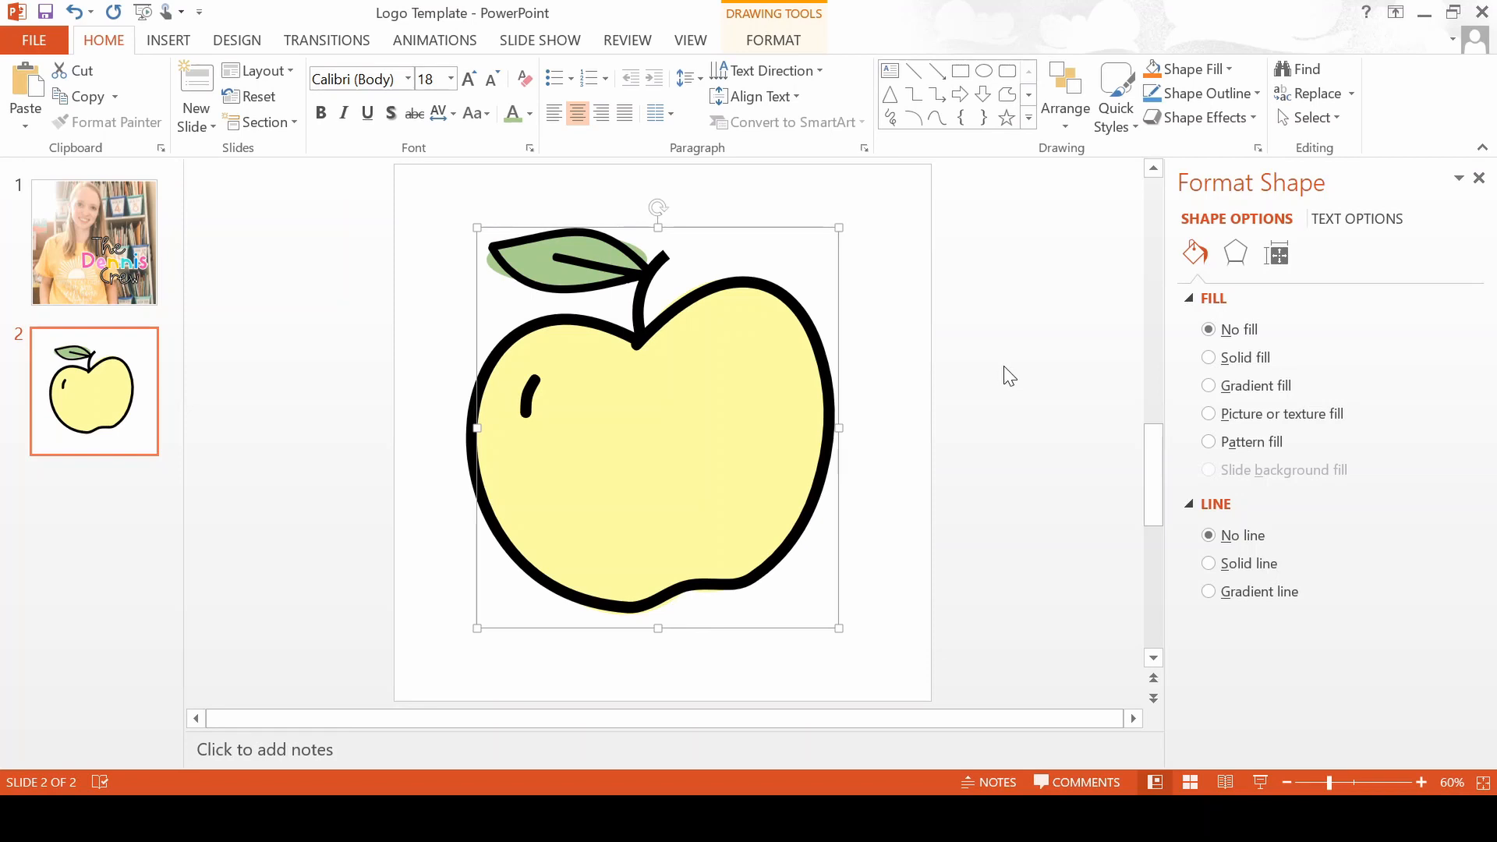
Show the list of slide objects and group the apple outline text box with the colored oval group.
left_click(1065, 99)
left_click(1064, 485)
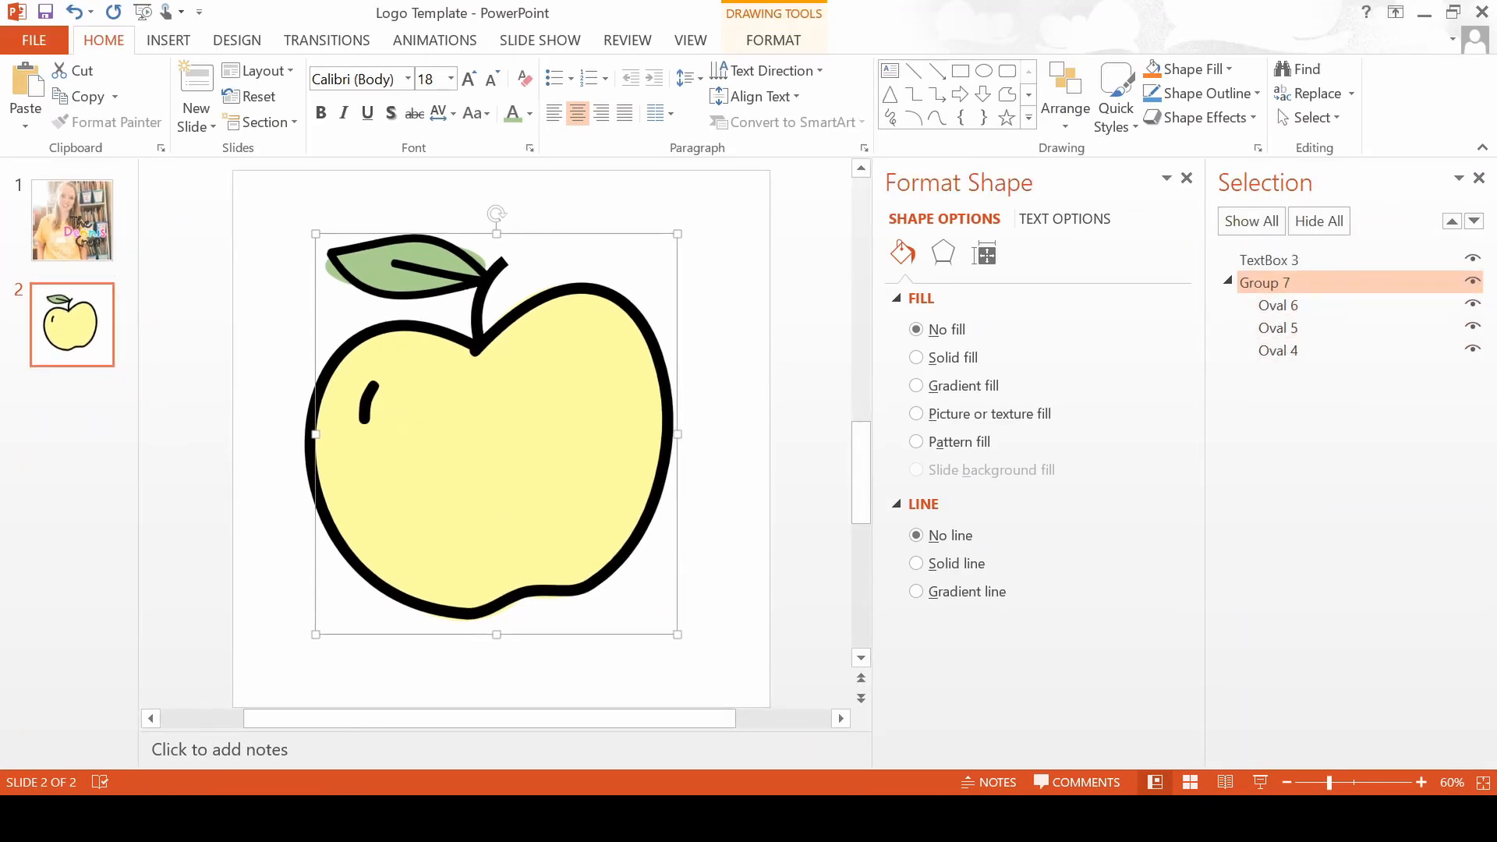
left_click(1290, 263, "ctrl")
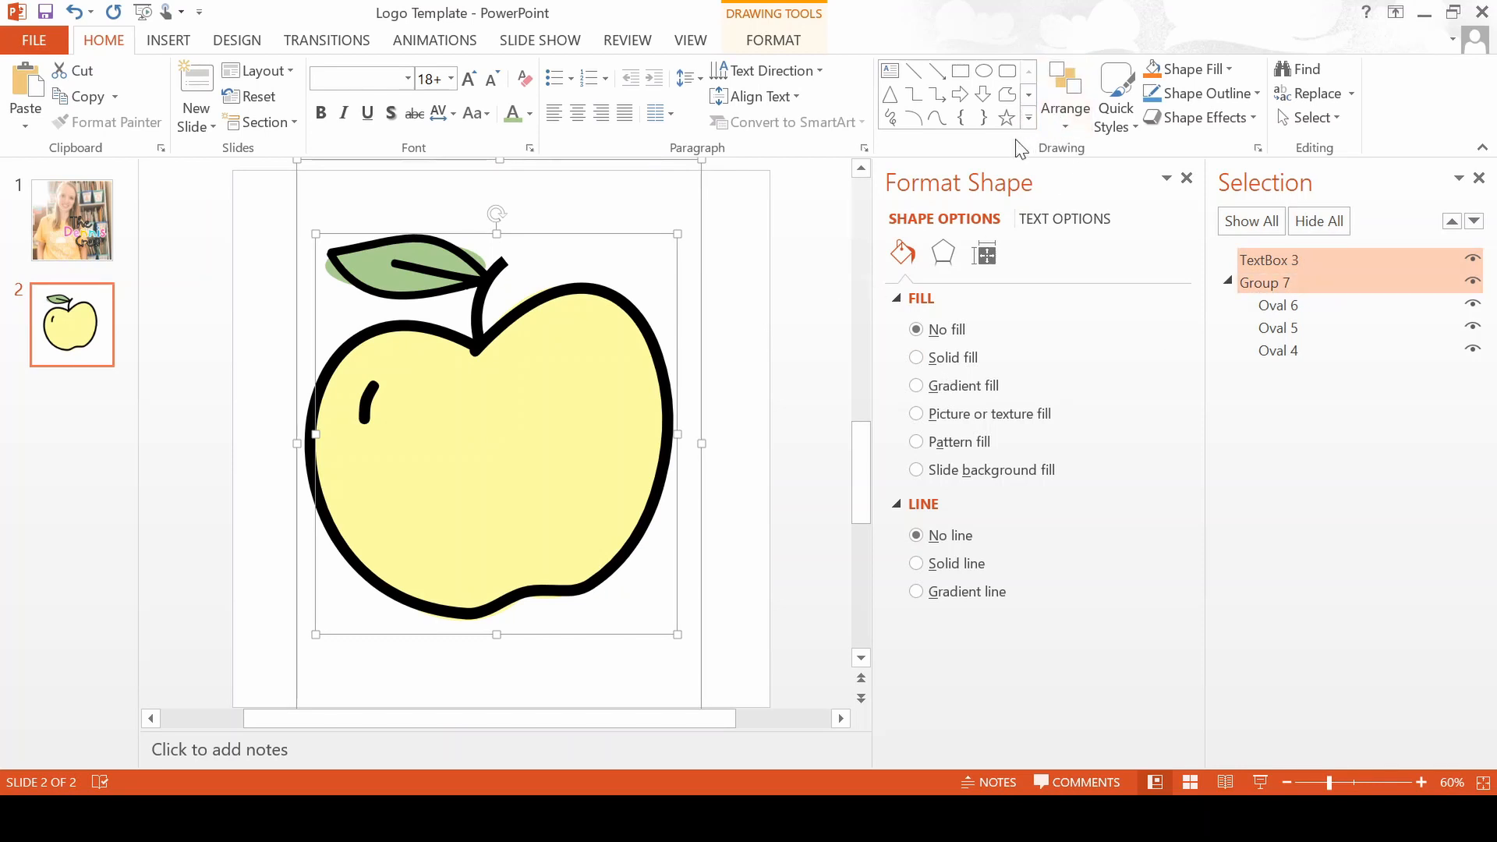
left_click(1059, 115)
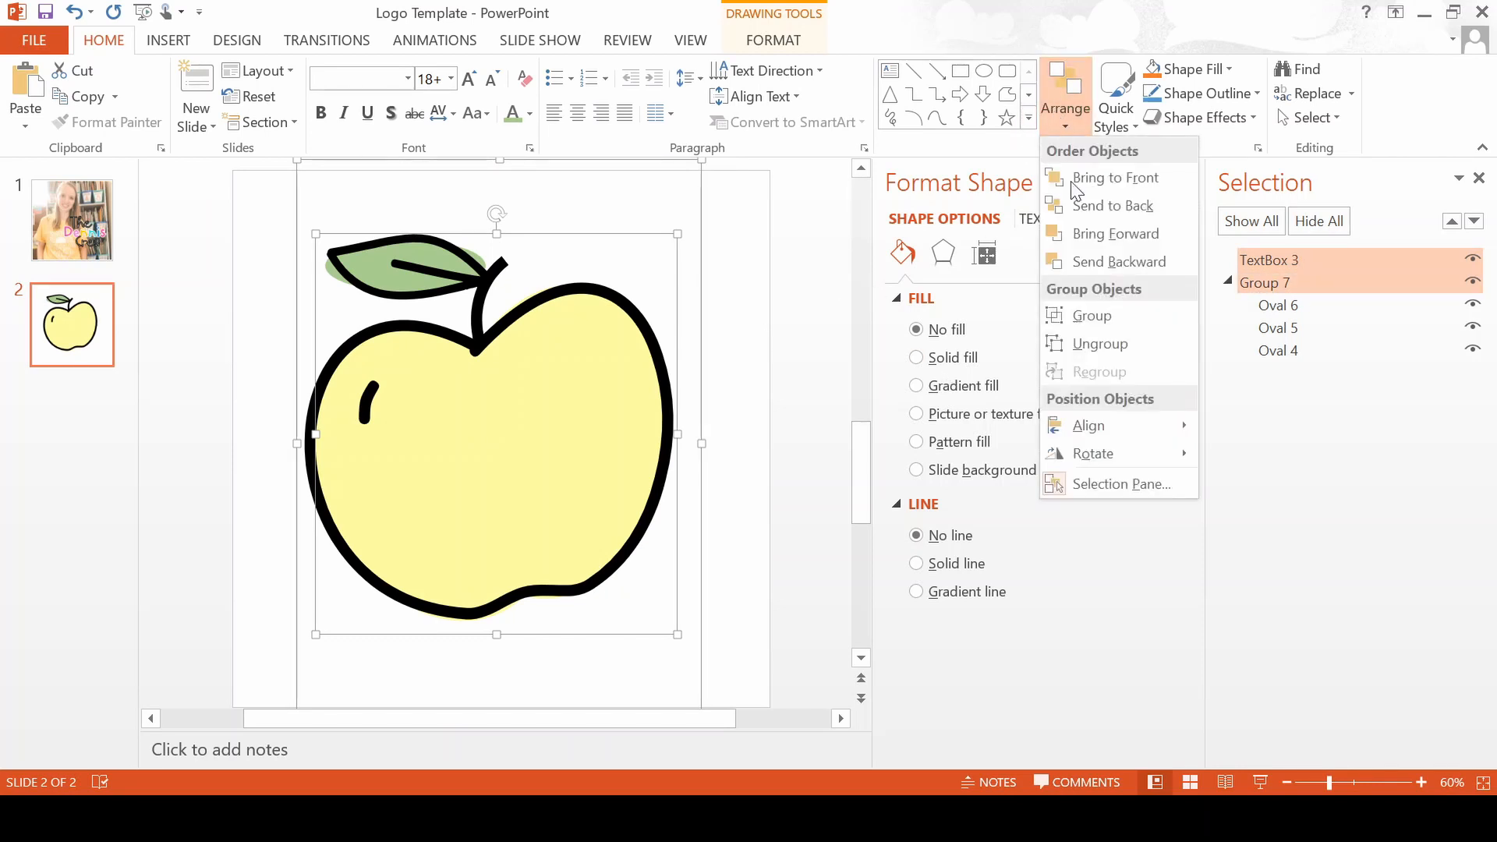
left_click(1069, 317)
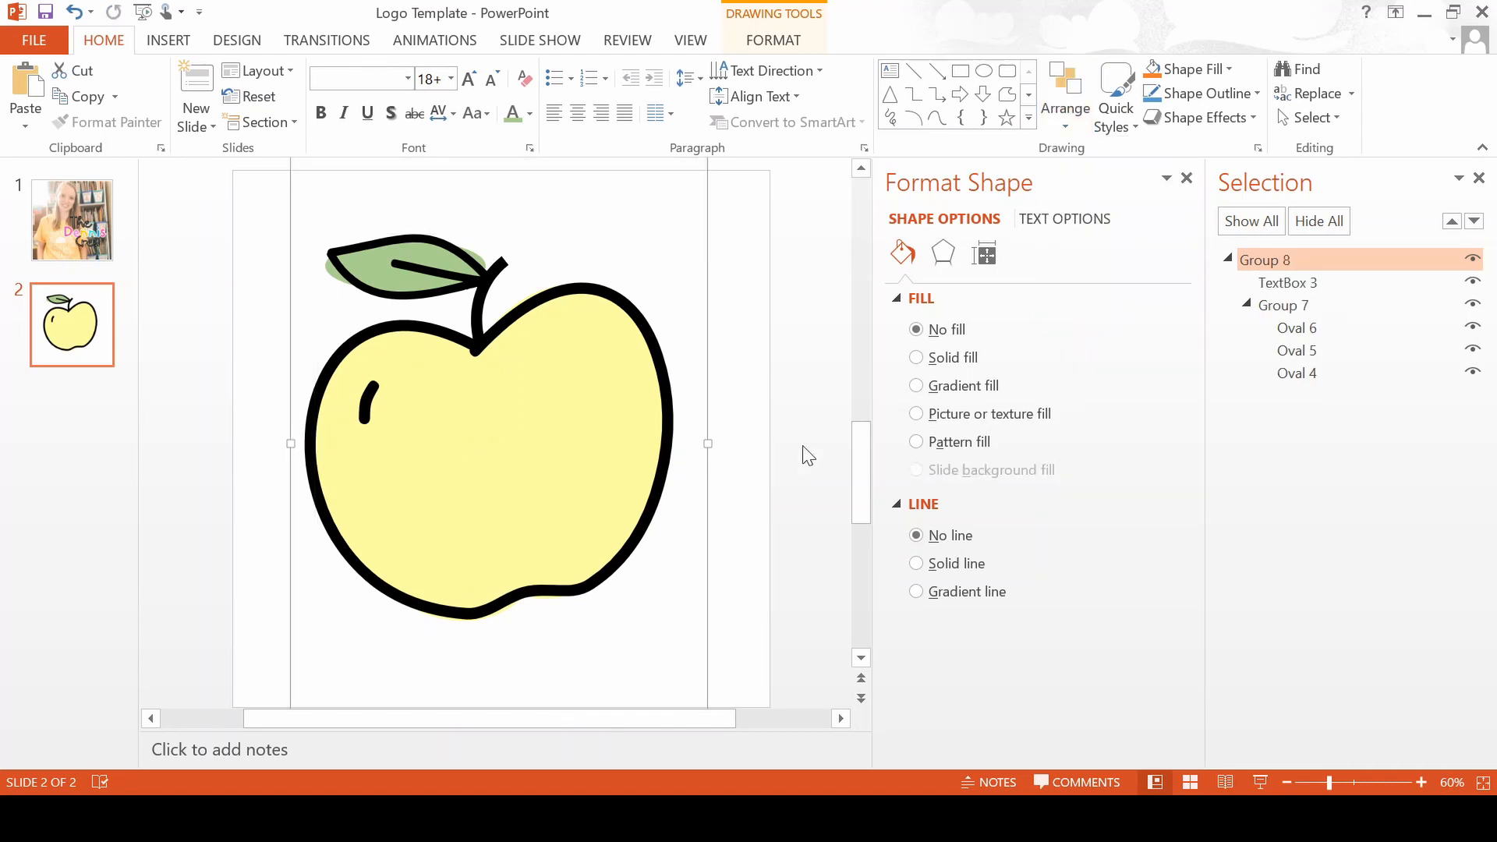
Deselect the artwork and close the Format Background and Selection panes.
left_click(258, 322)
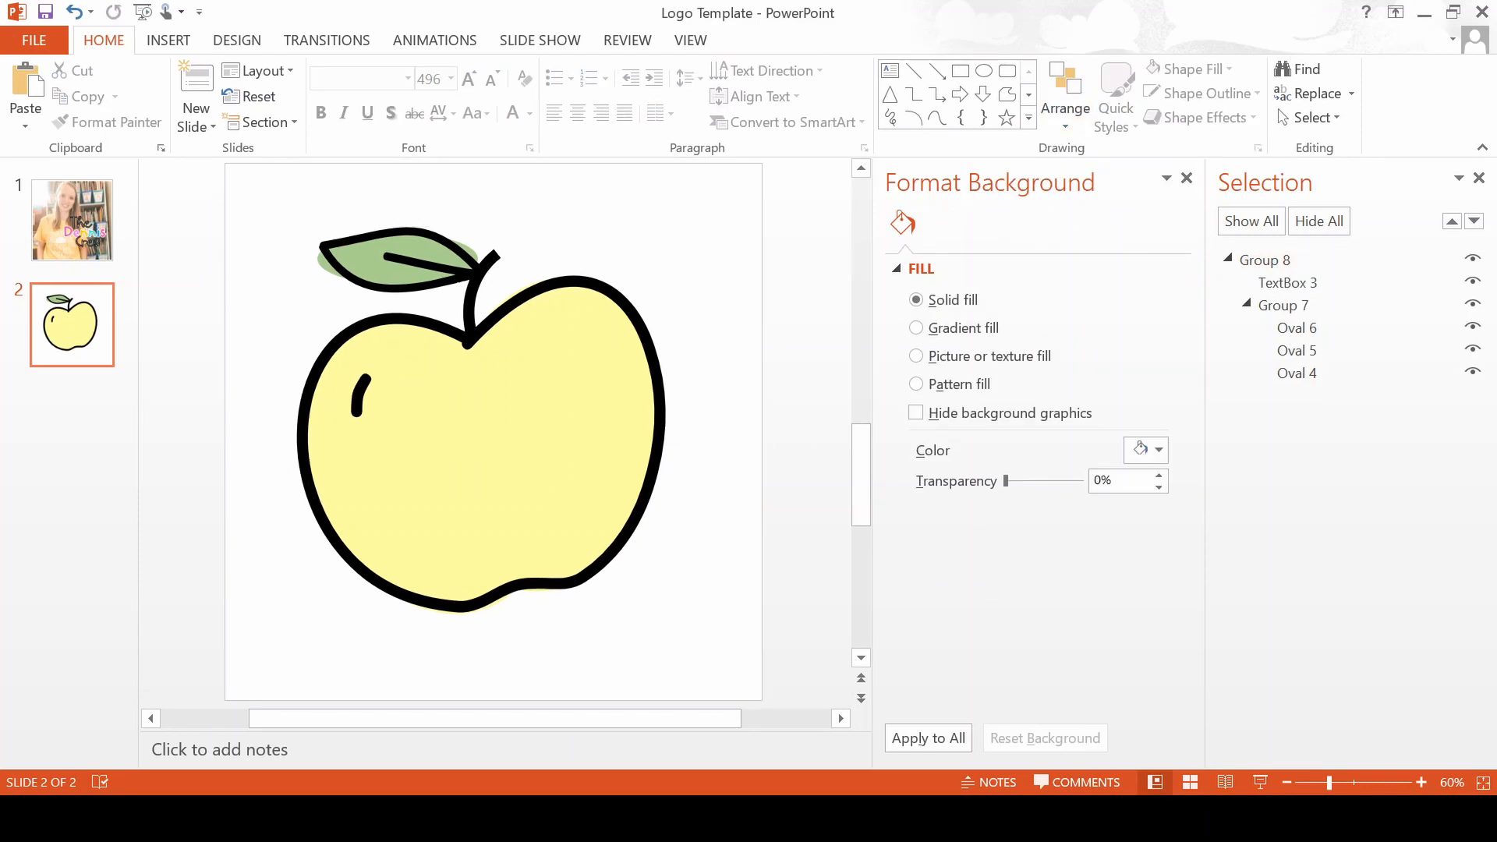
left_click(1187, 178)
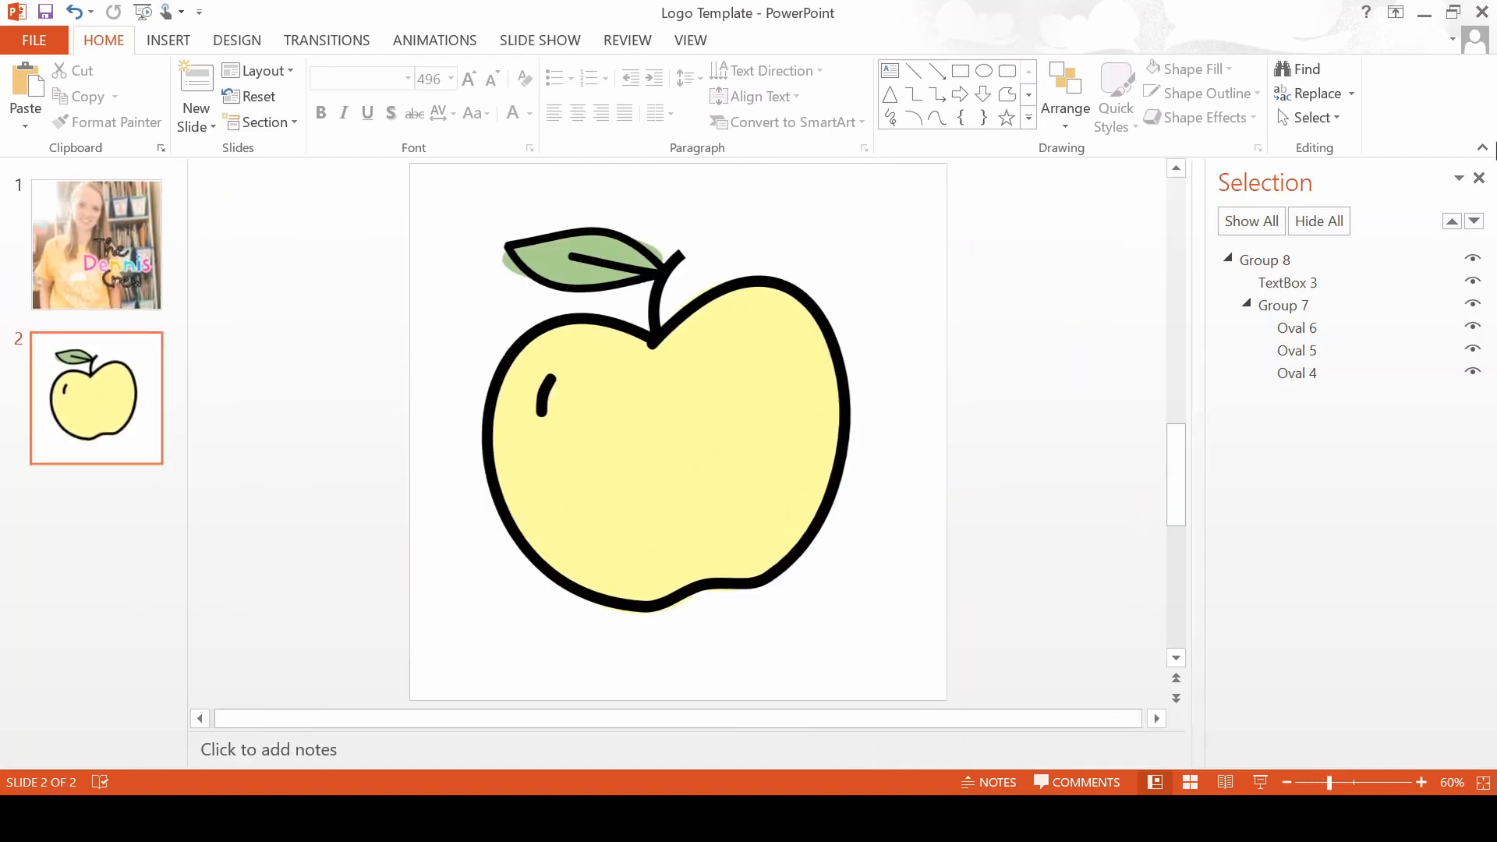
left_click(1479, 178)
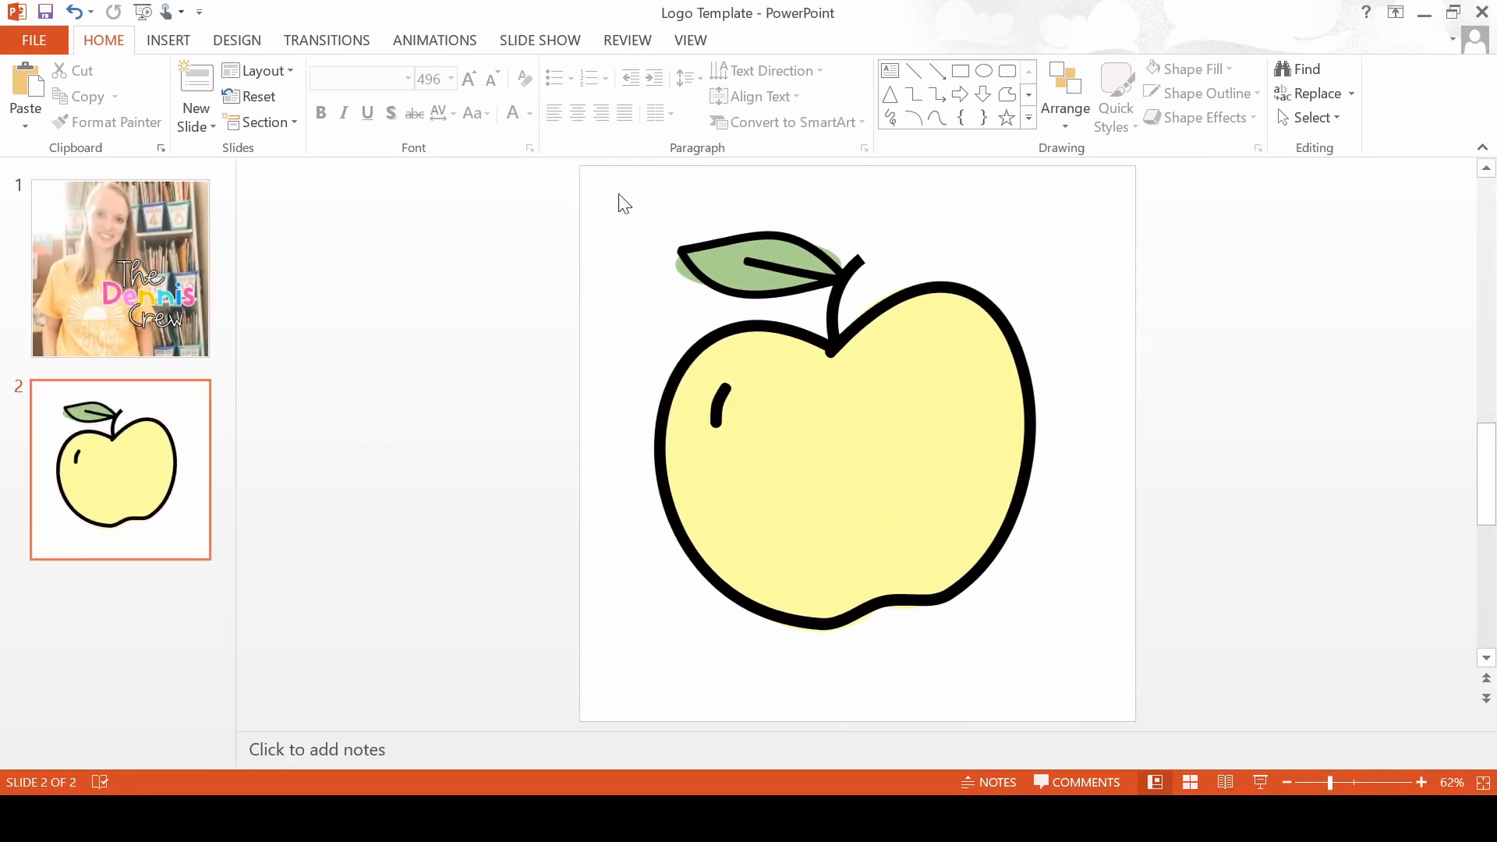
Save the grouped apple artwork as a PNG picture named Apple in the Pictures folder.
left_click(1072, 268)
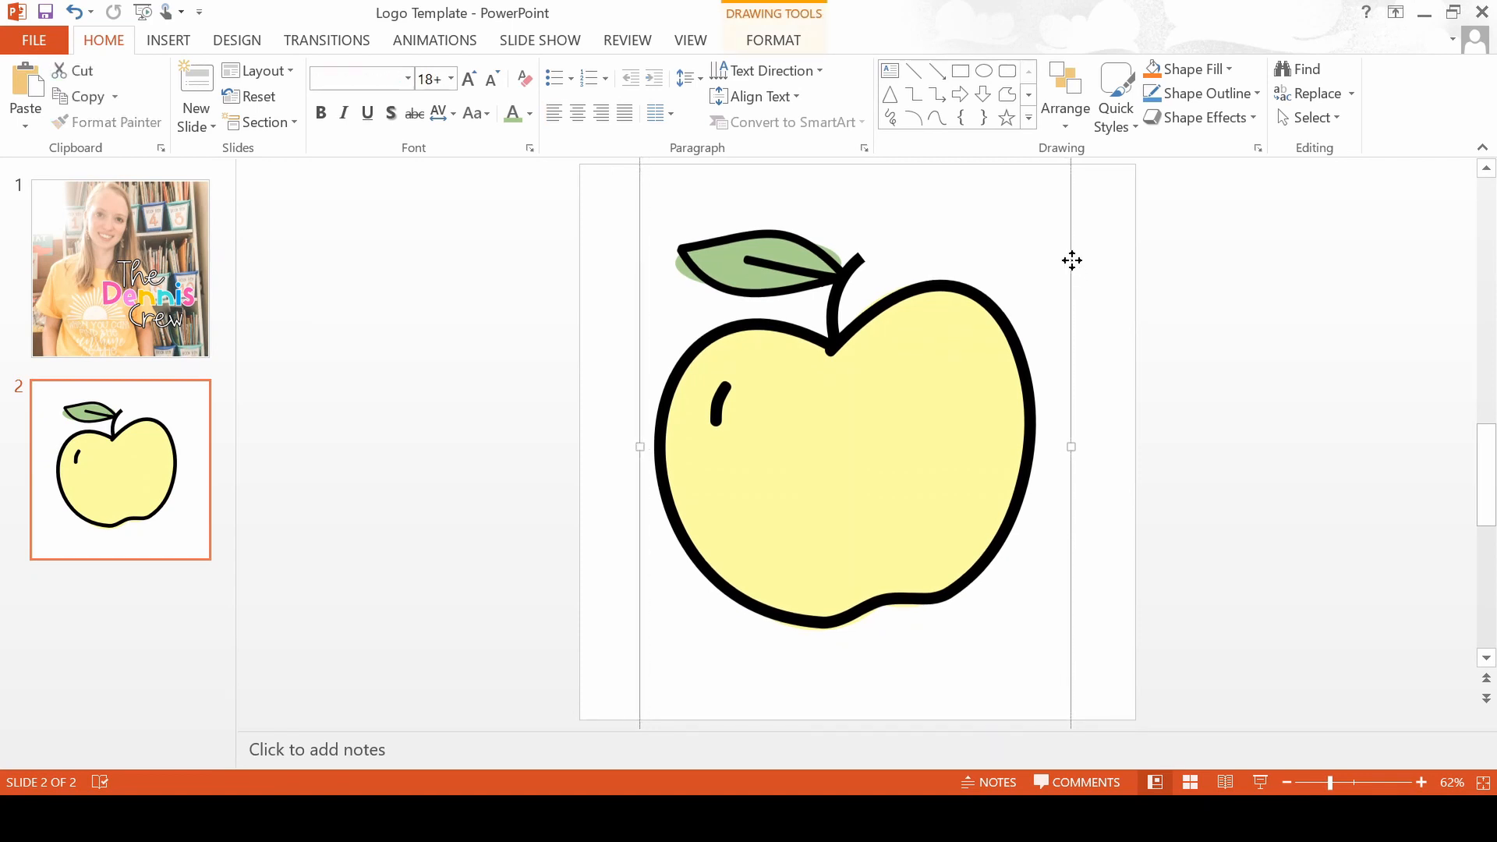
right_click(1072, 259)
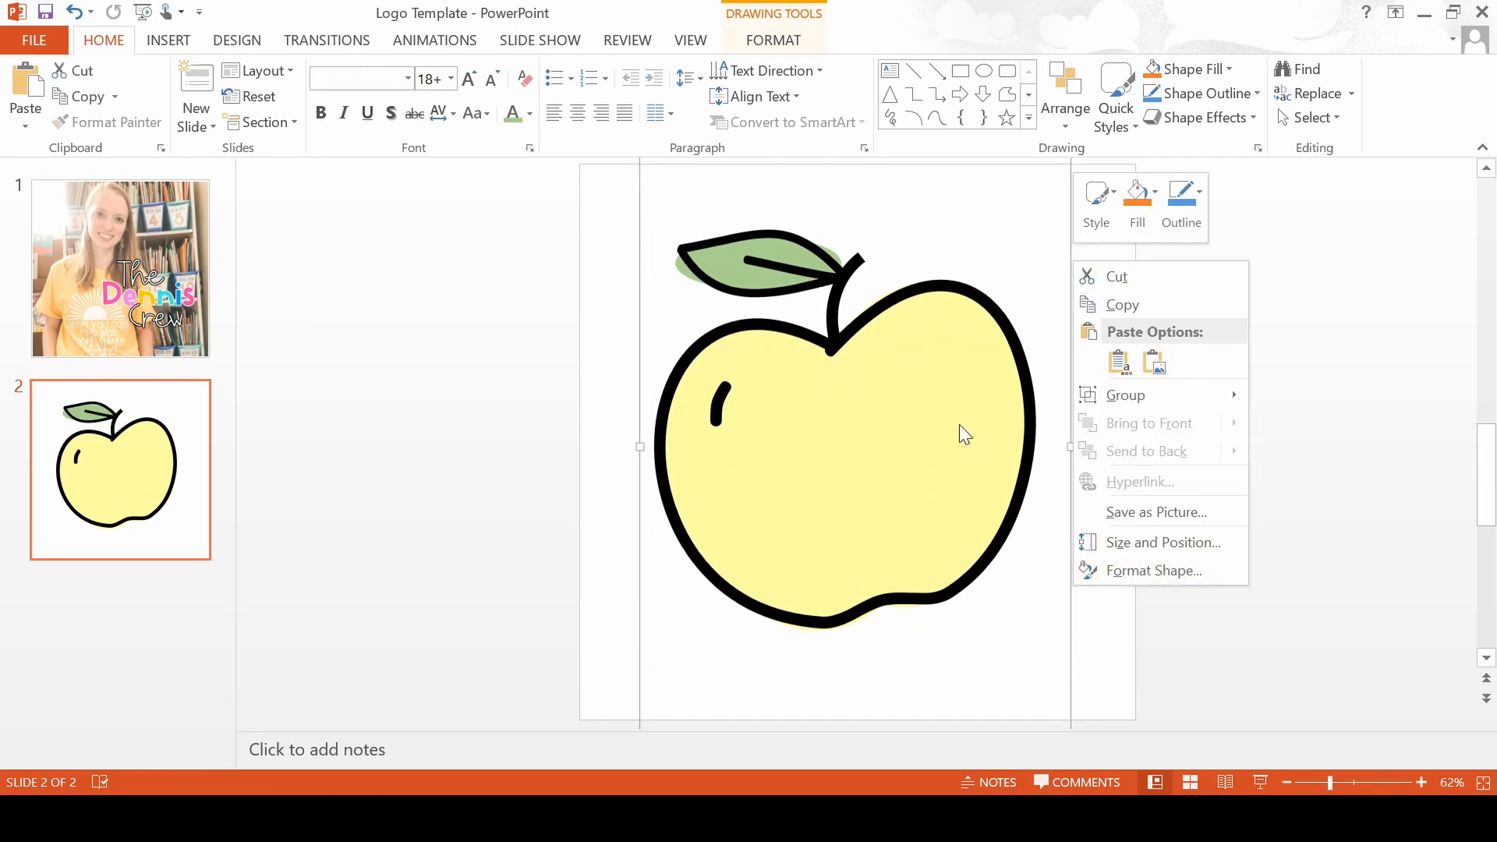
left_click(1125, 515)
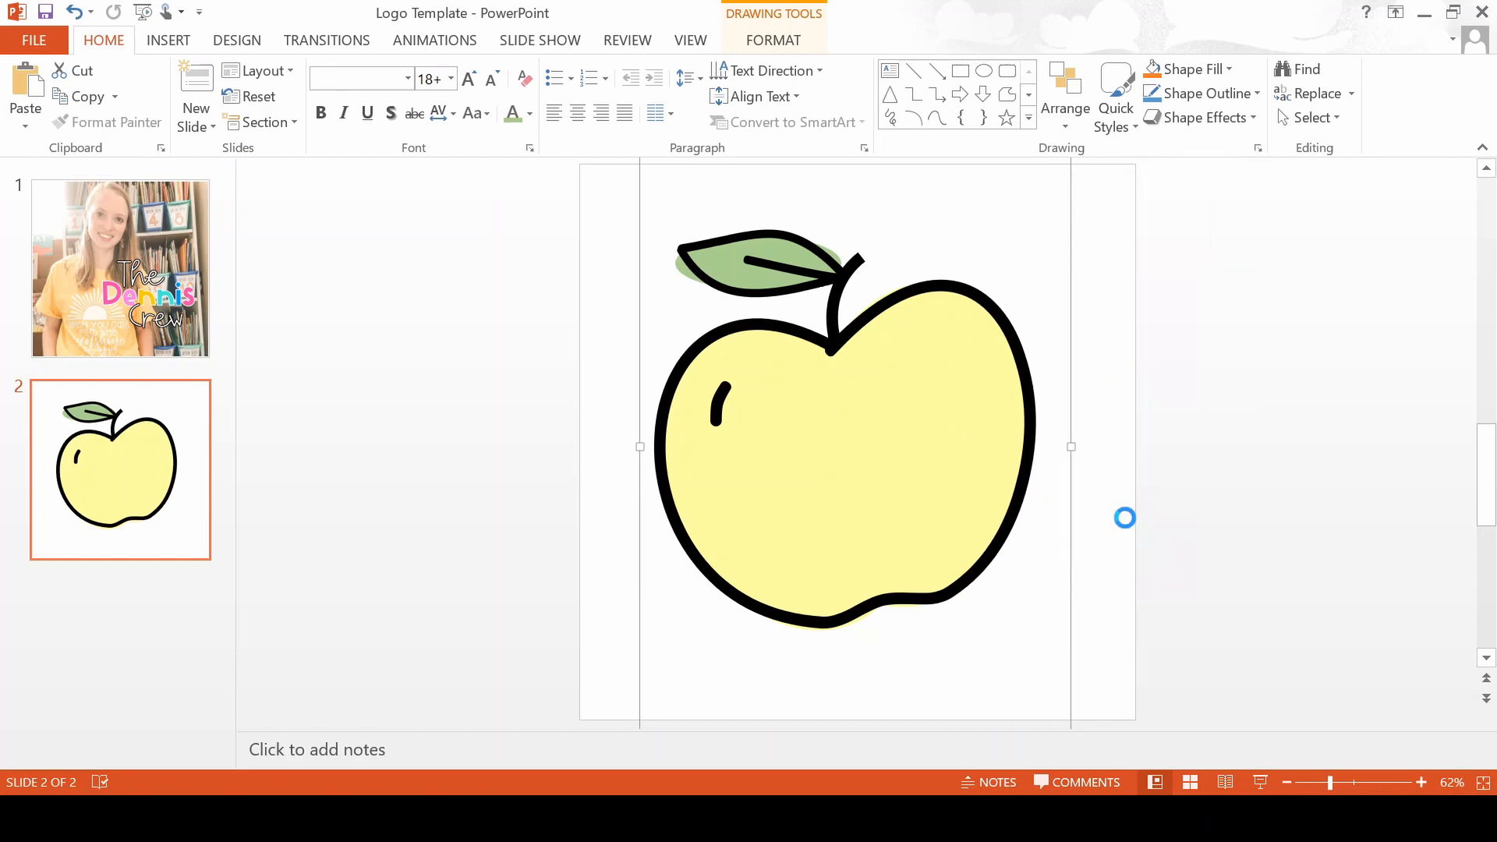
left_click_drag(175, 278, 181, 164)
left_click(109, 269)
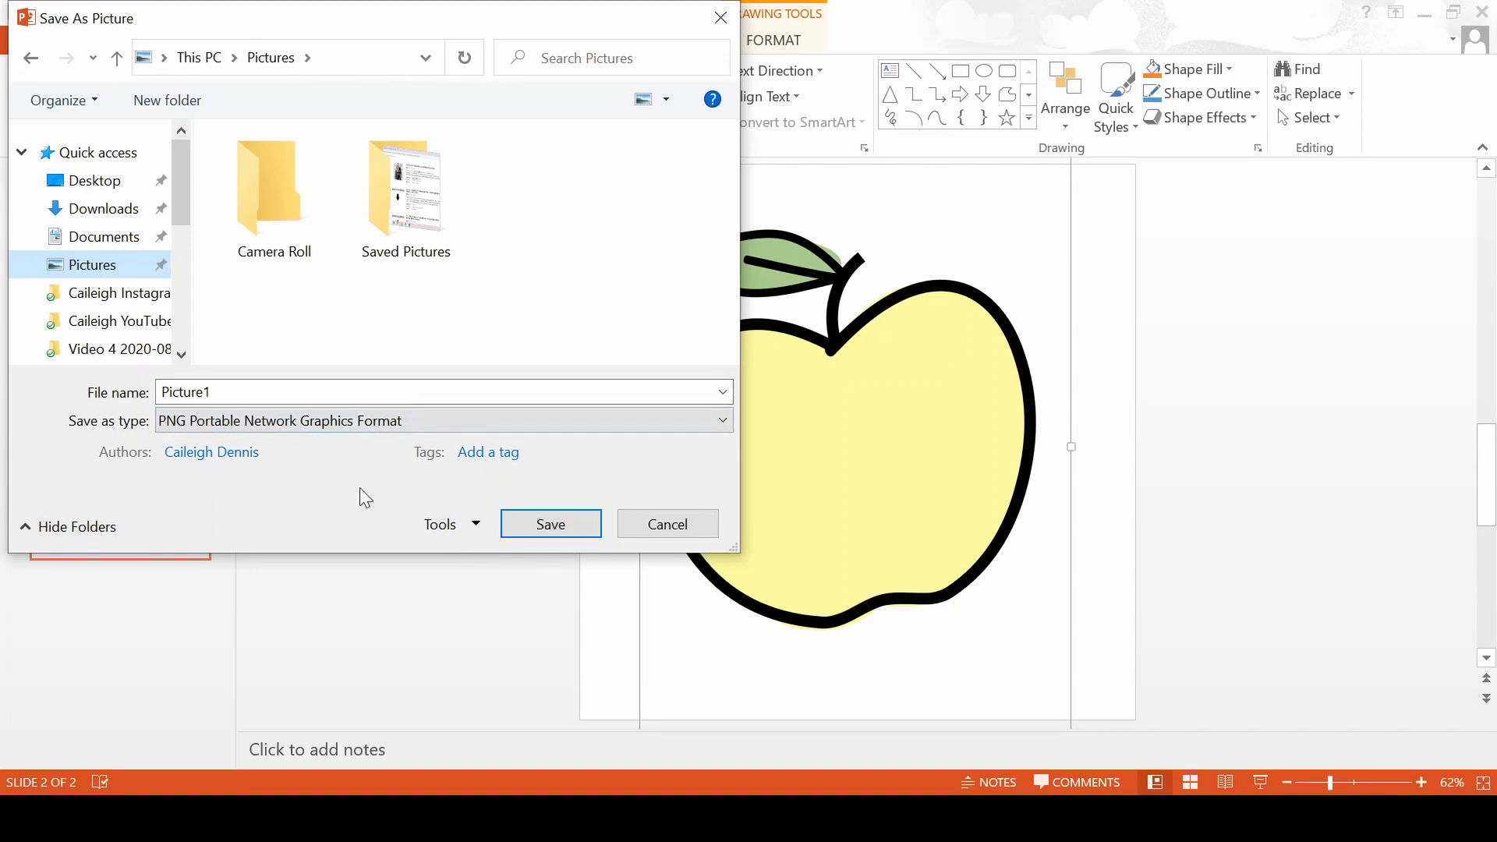
left_click(232, 392)
type("Apple")
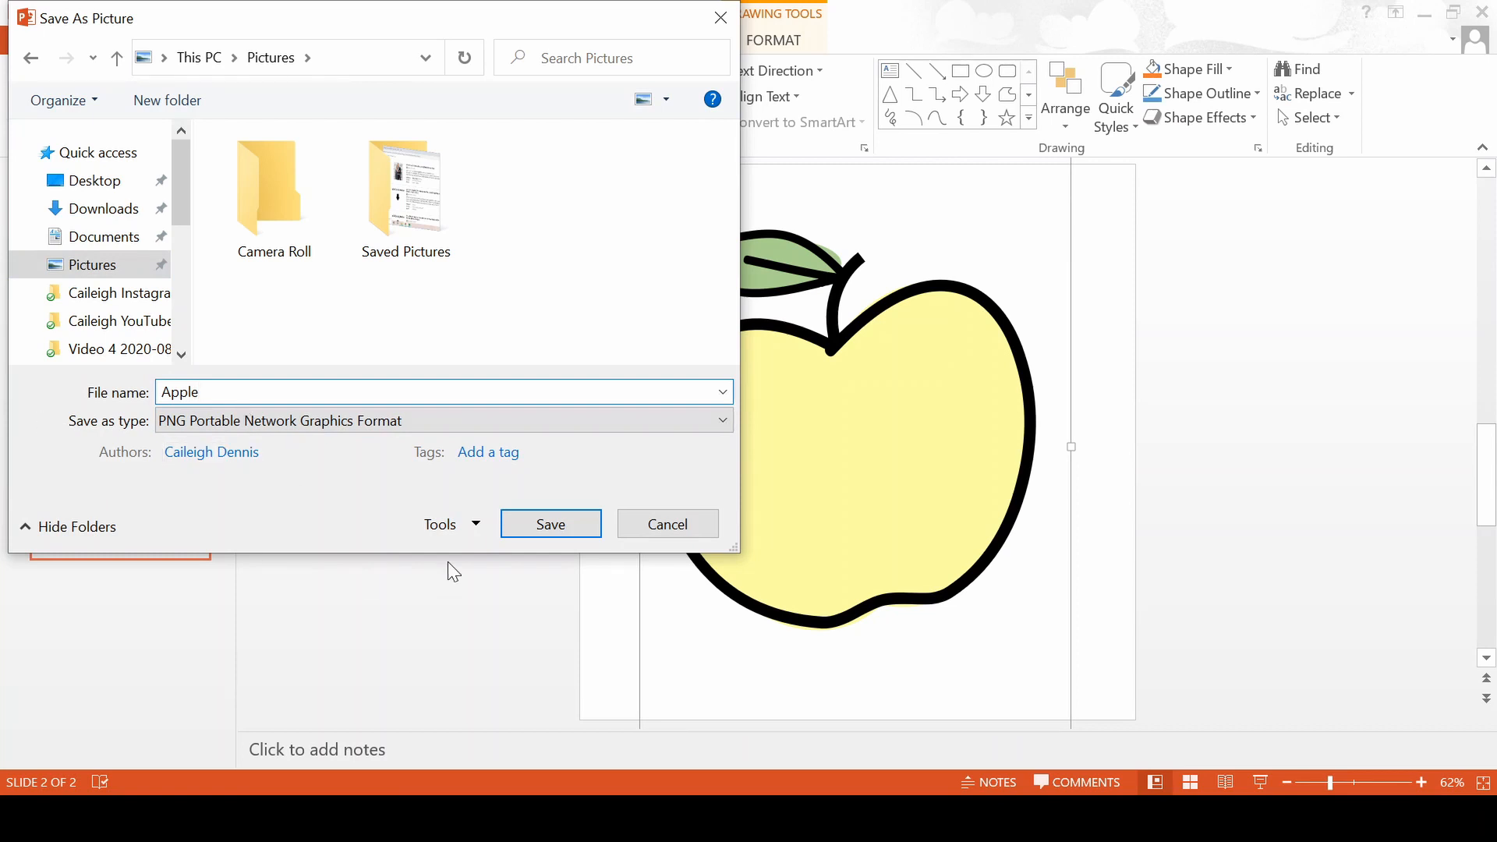
left_click(551, 525)
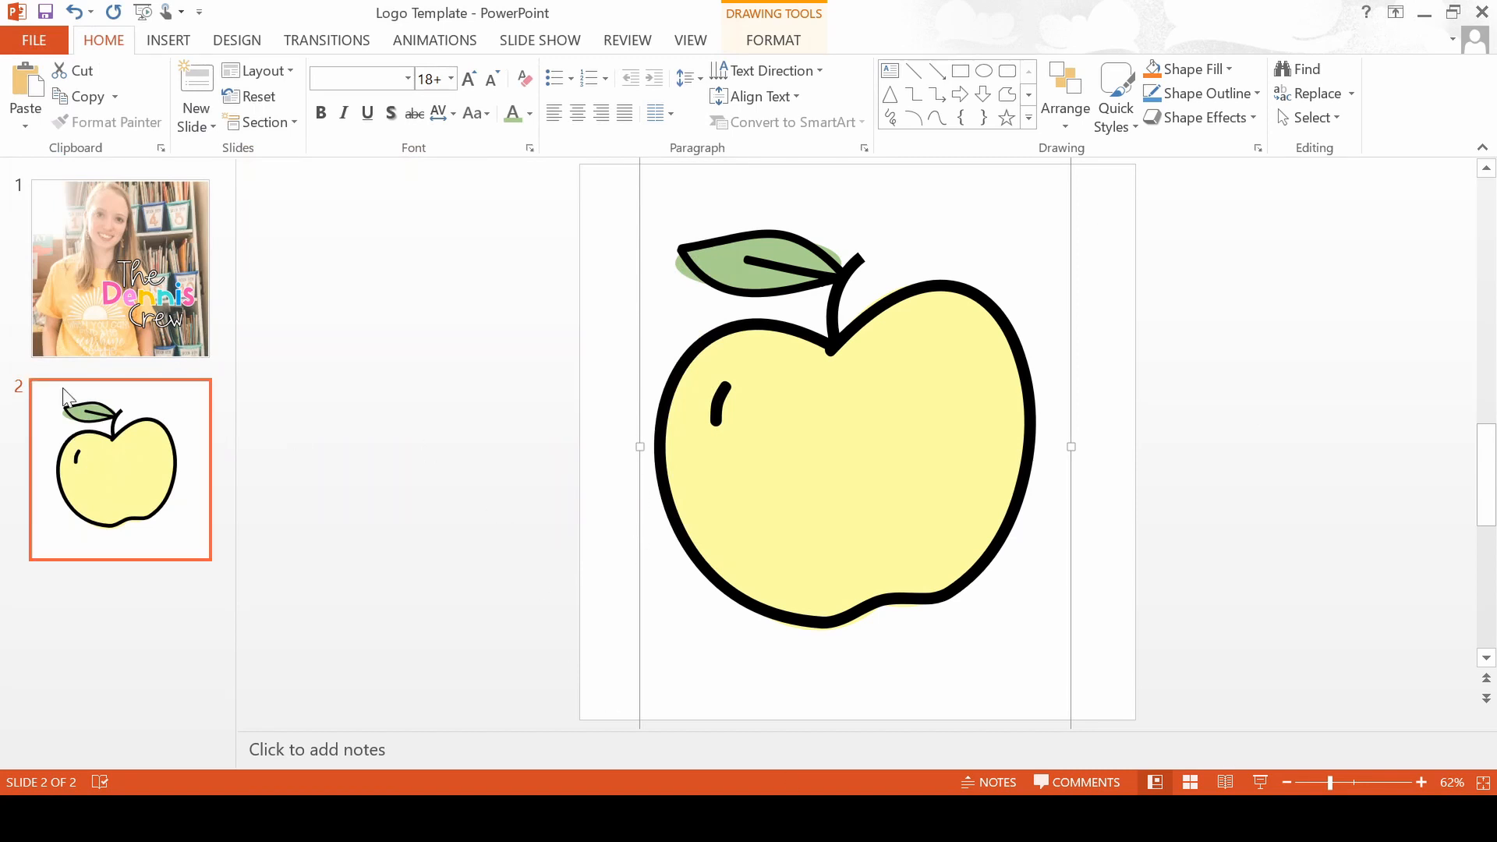
Insert the saved Apple picture from the Pictures folder onto slide 1.
left_click(114, 245)
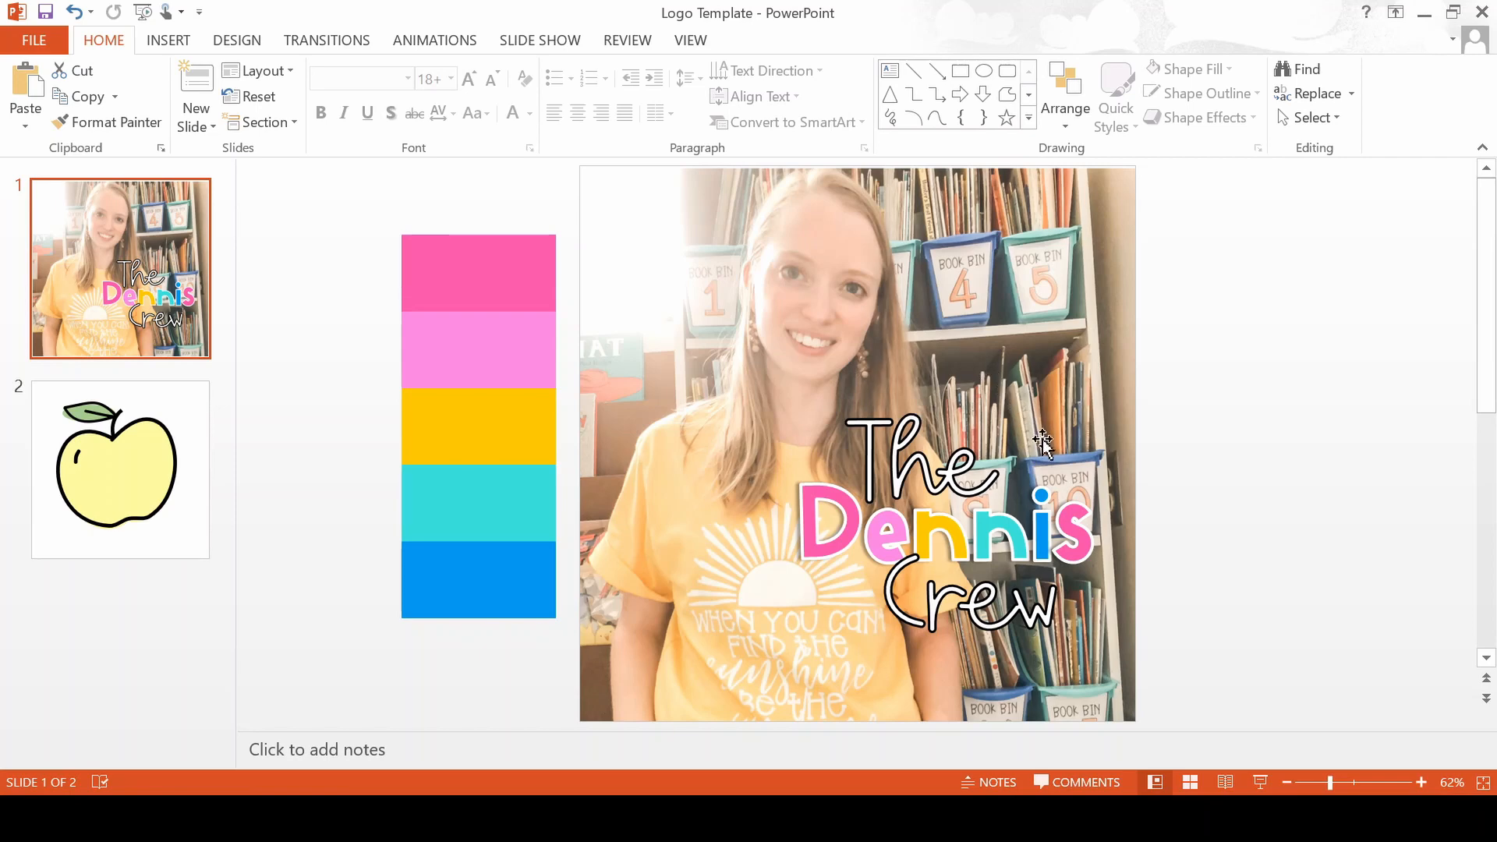
left_click(167, 40)
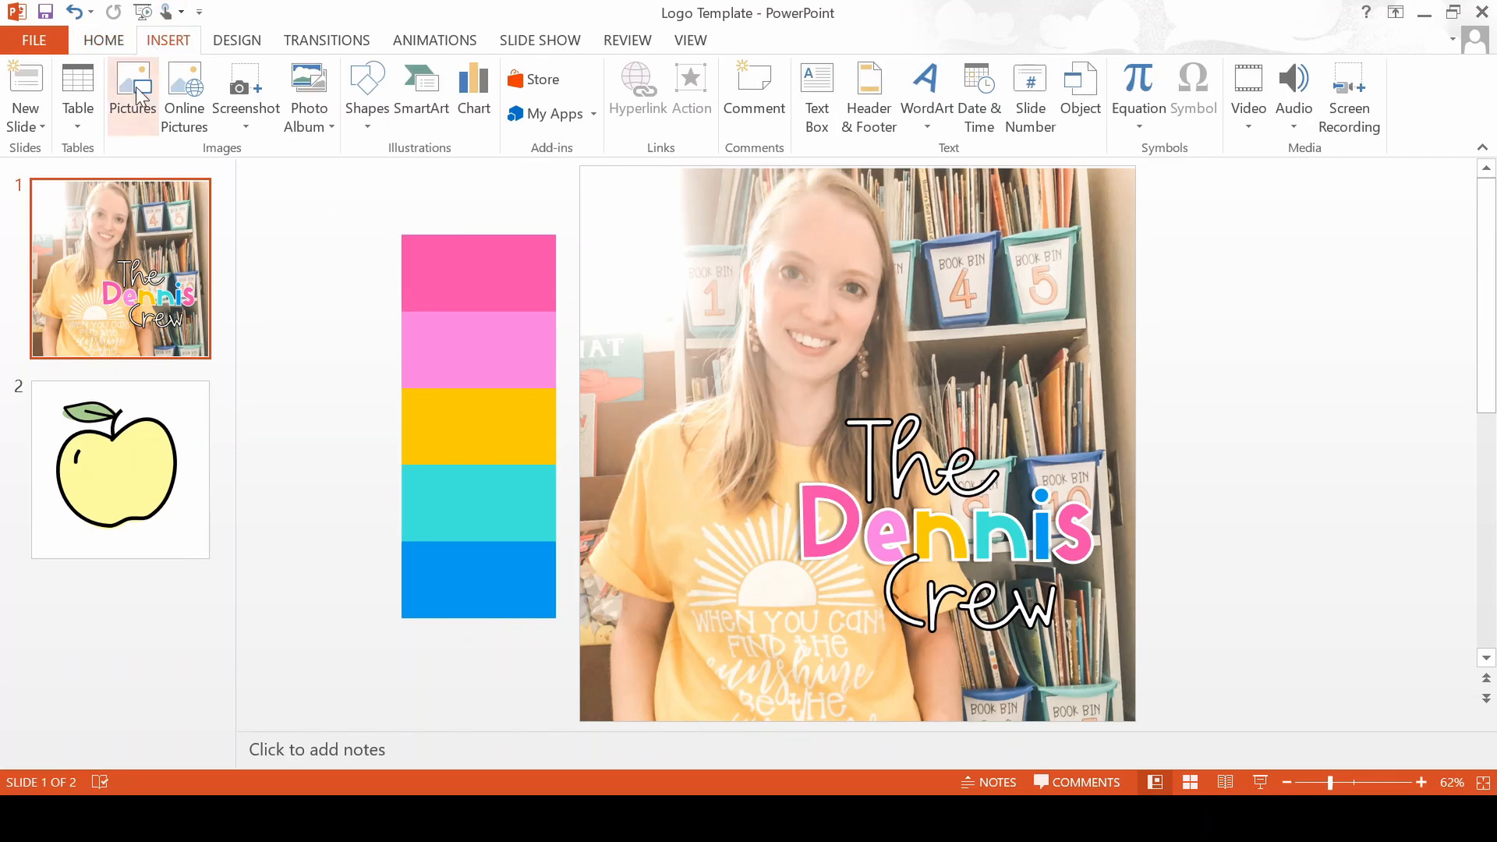
left_click(139, 97)
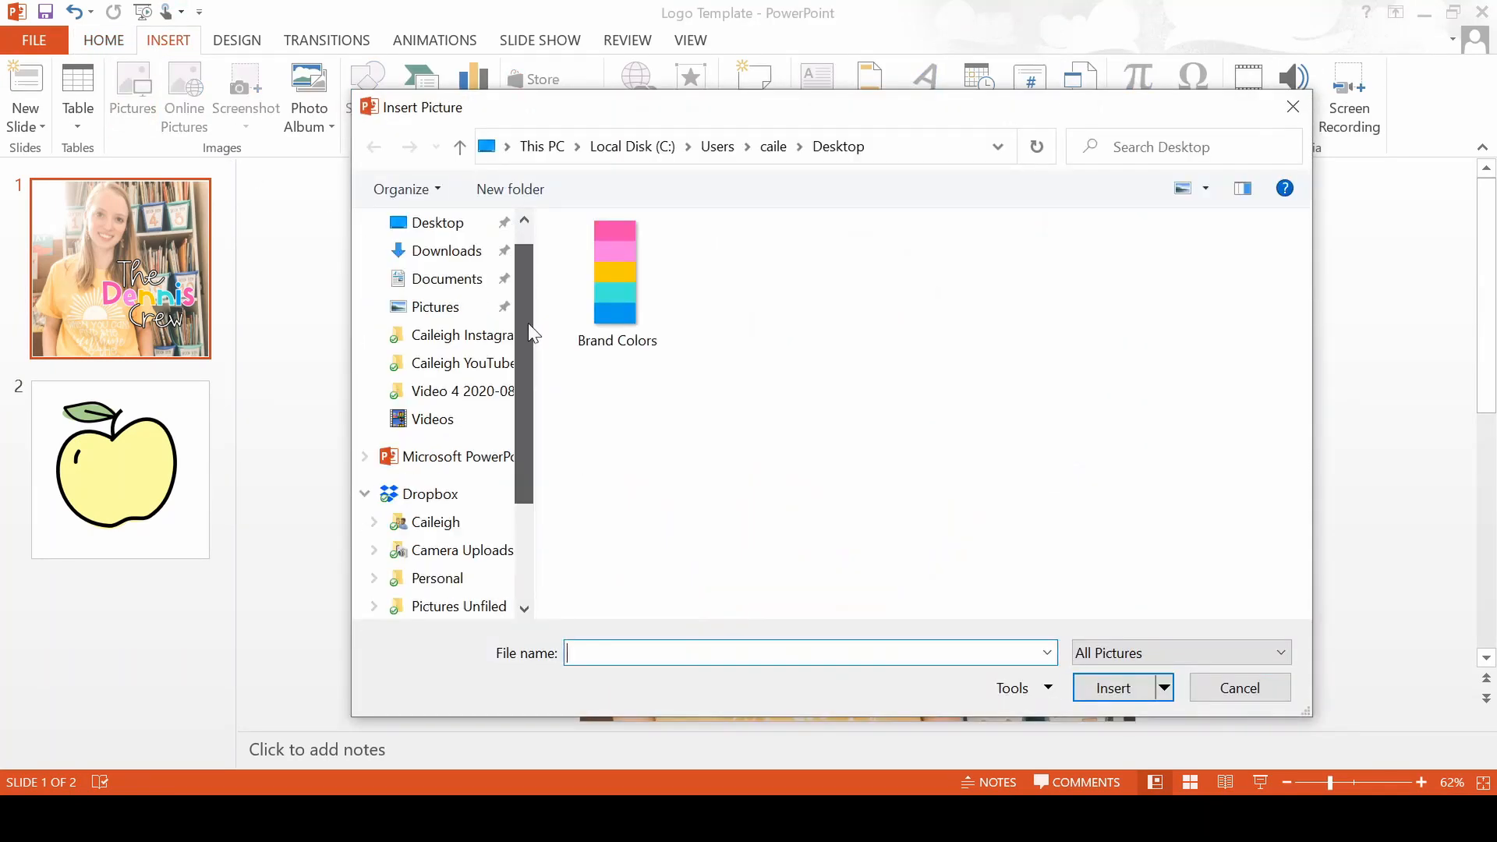
scroll(444, 374, "up", 3)
left_click(435, 353)
left_click(868, 281)
left_click(1113, 688)
Shrink the apple picture to about 3.47" by 3.41" and place it just after the word "The" in the logo.
left_click_drag(1127, 169, 705, 500)
left_click_drag(710, 608, 1043, 476)
left_click_drag(1134, 366, 1154, 346)
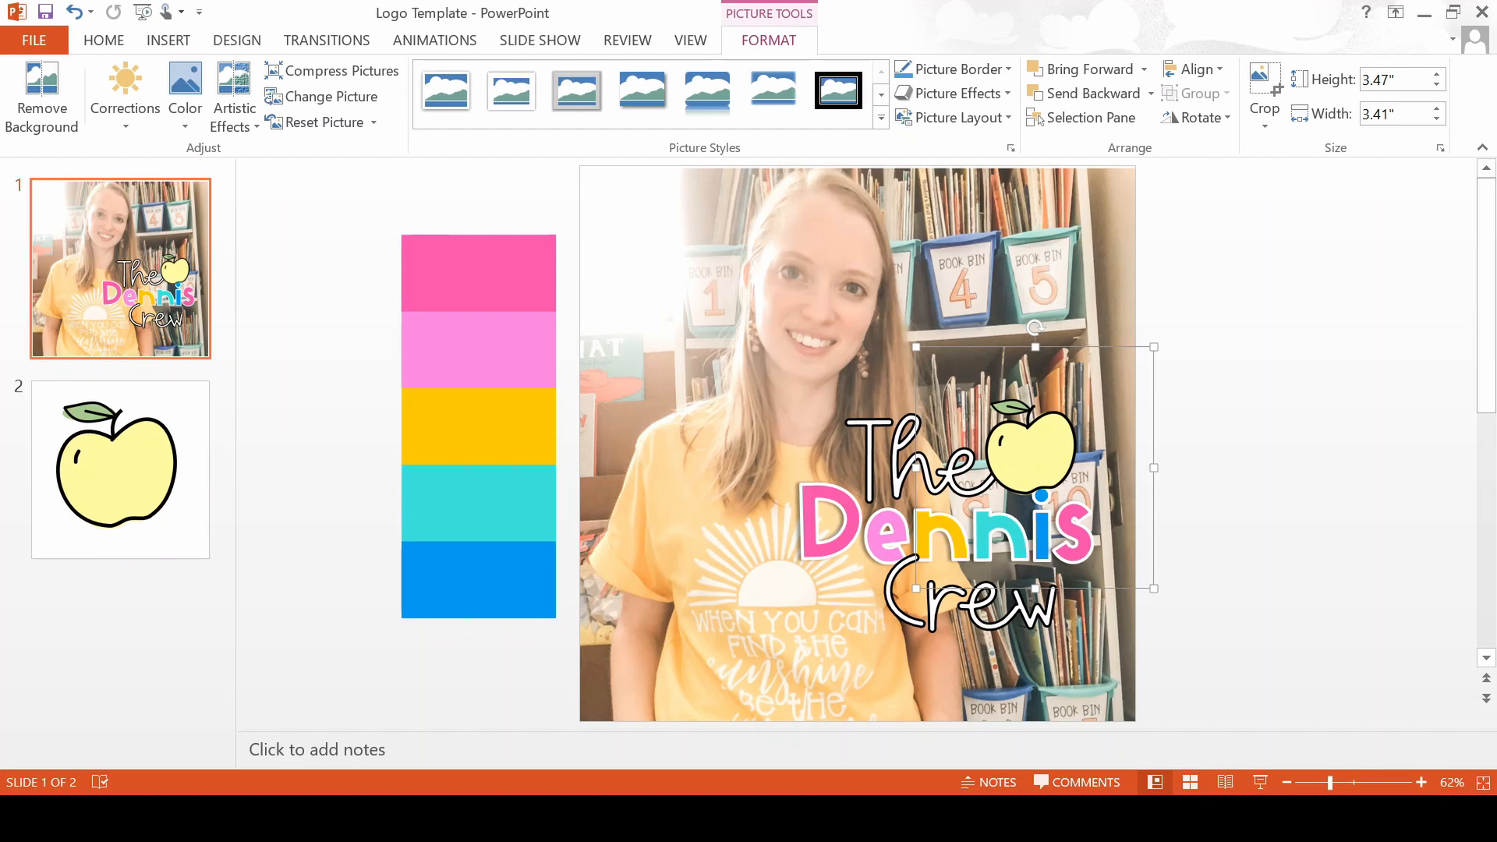
Bring the word "The" to the front and nudge the apple slightly closer to it.
left_click(862, 421)
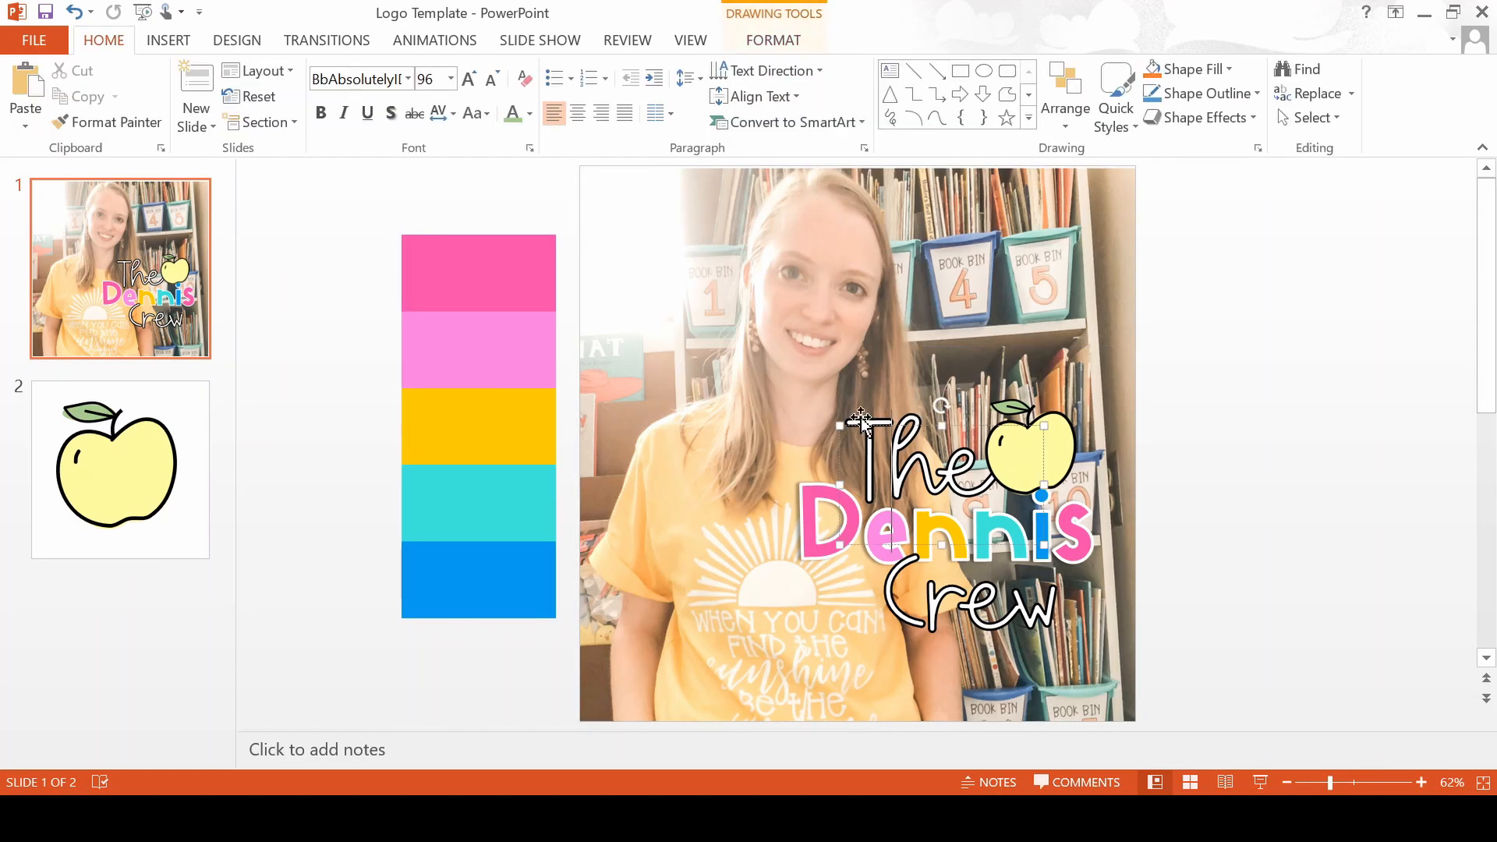
left_click(1065, 109)
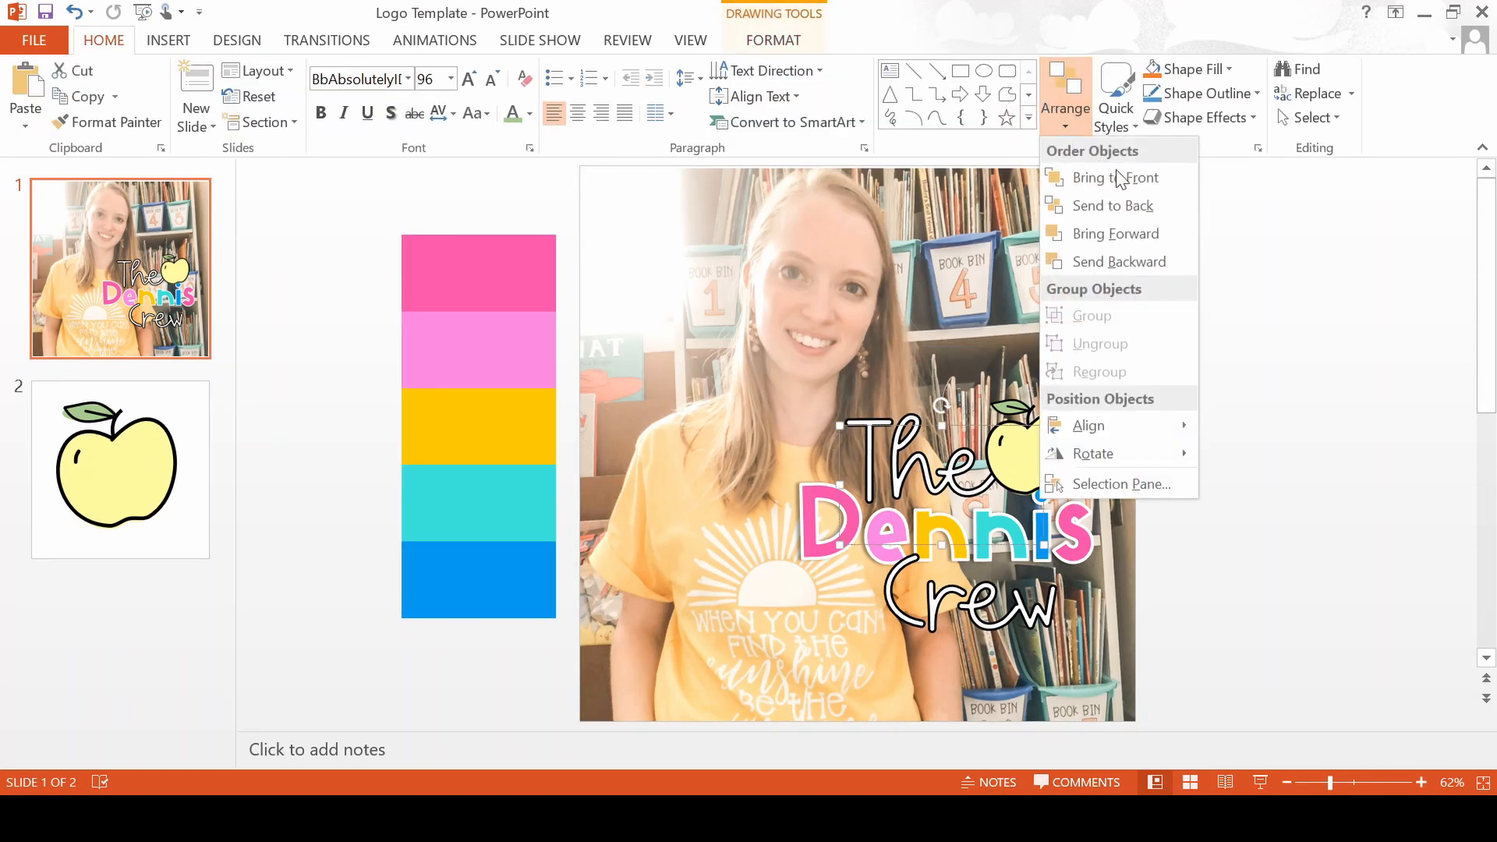
left_click(1139, 181)
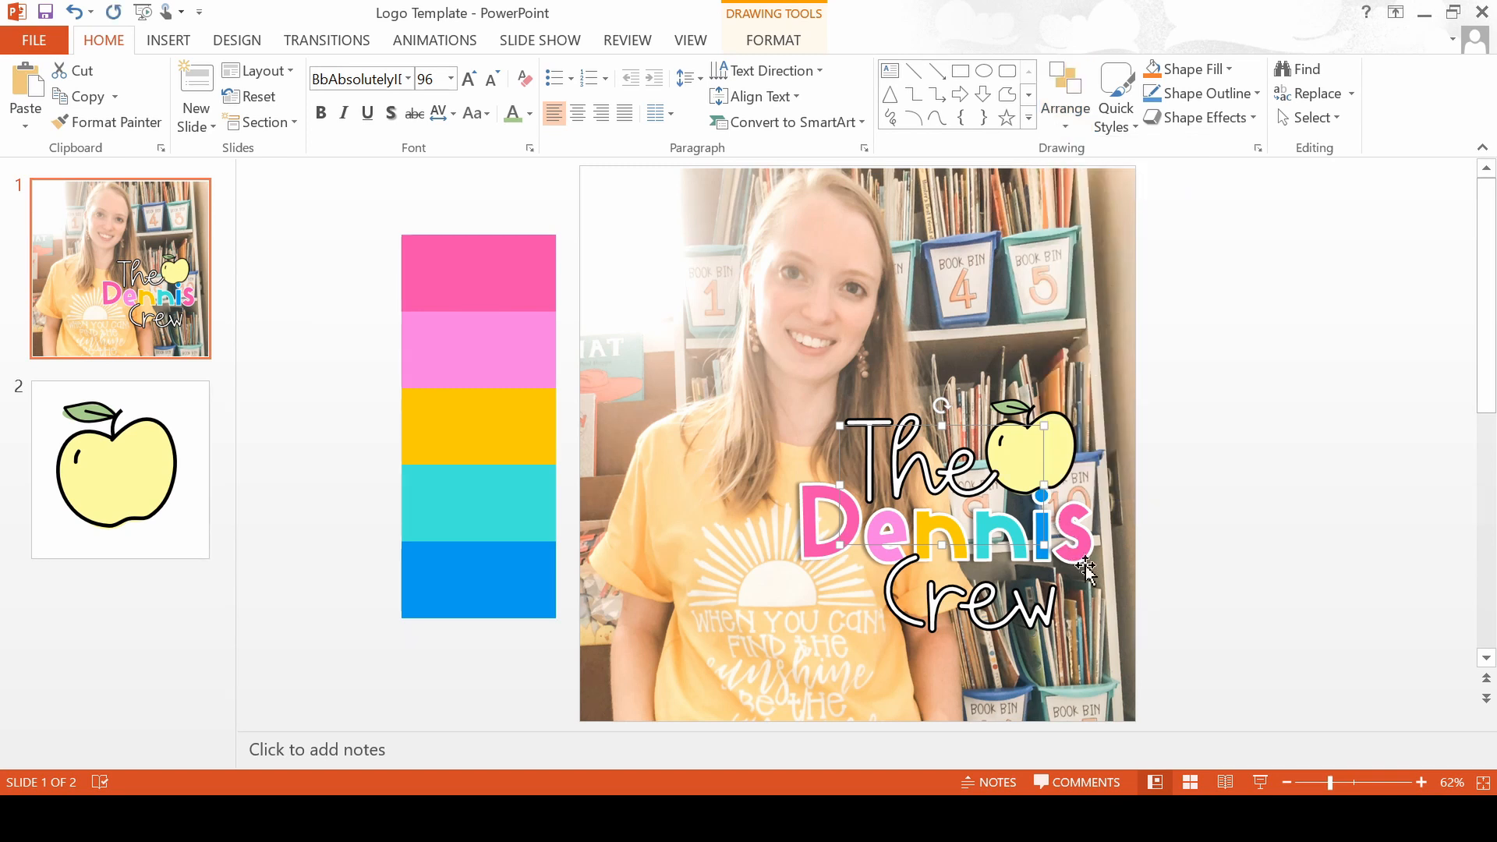
left_click_drag(1015, 456, 1013, 456)
left_click(854, 477)
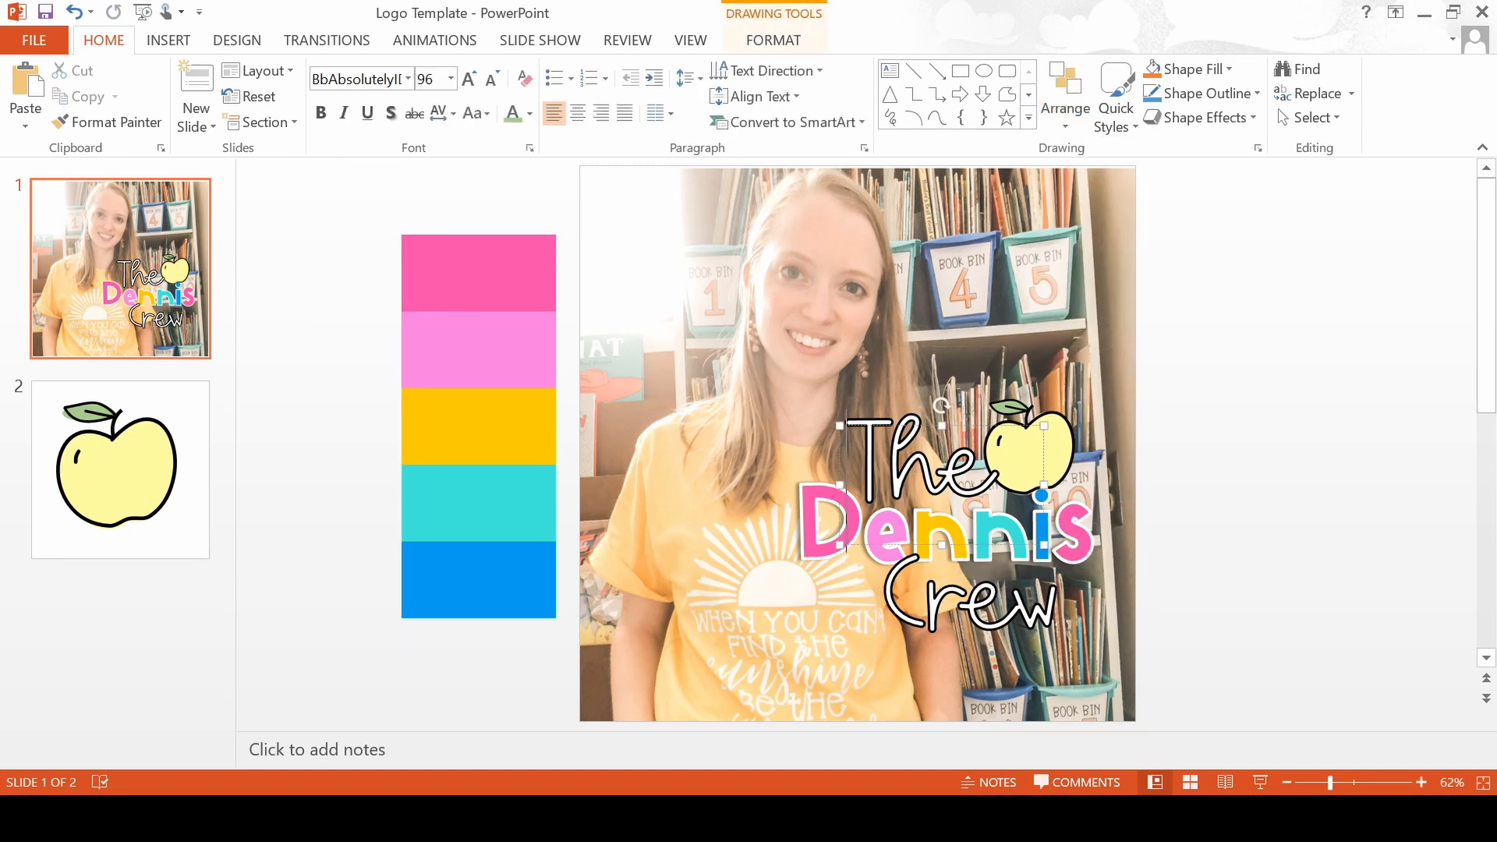
Tighten the logo by shifting the multicolored word and "Crew" up and to the right and lowering the apple against "The".
left_click(814, 530)
left_click_drag(793, 512, 805, 503)
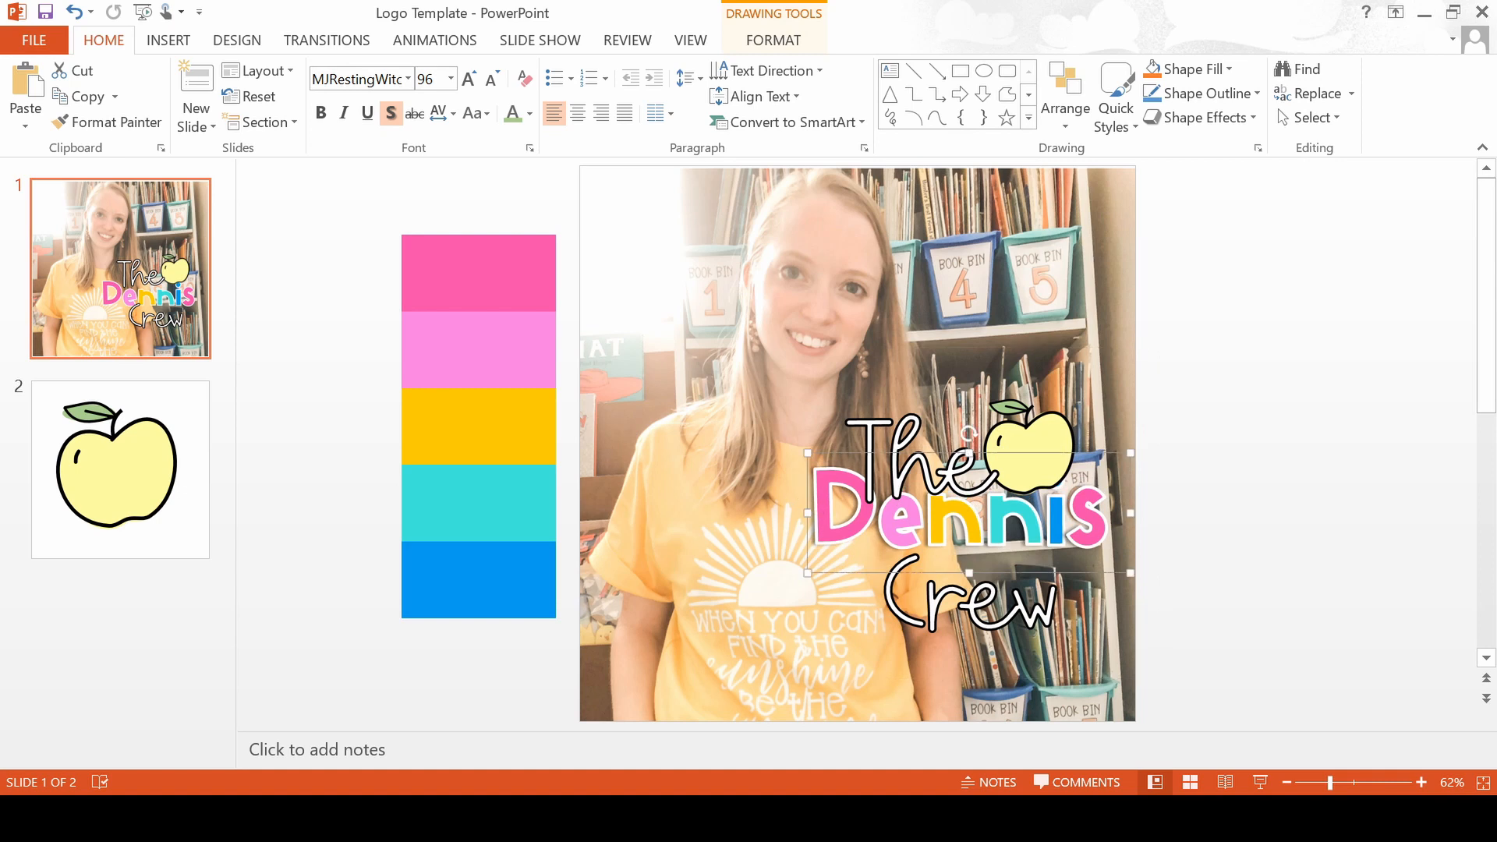
left_click_drag(1067, 605, 1128, 574)
left_click(1055, 425)
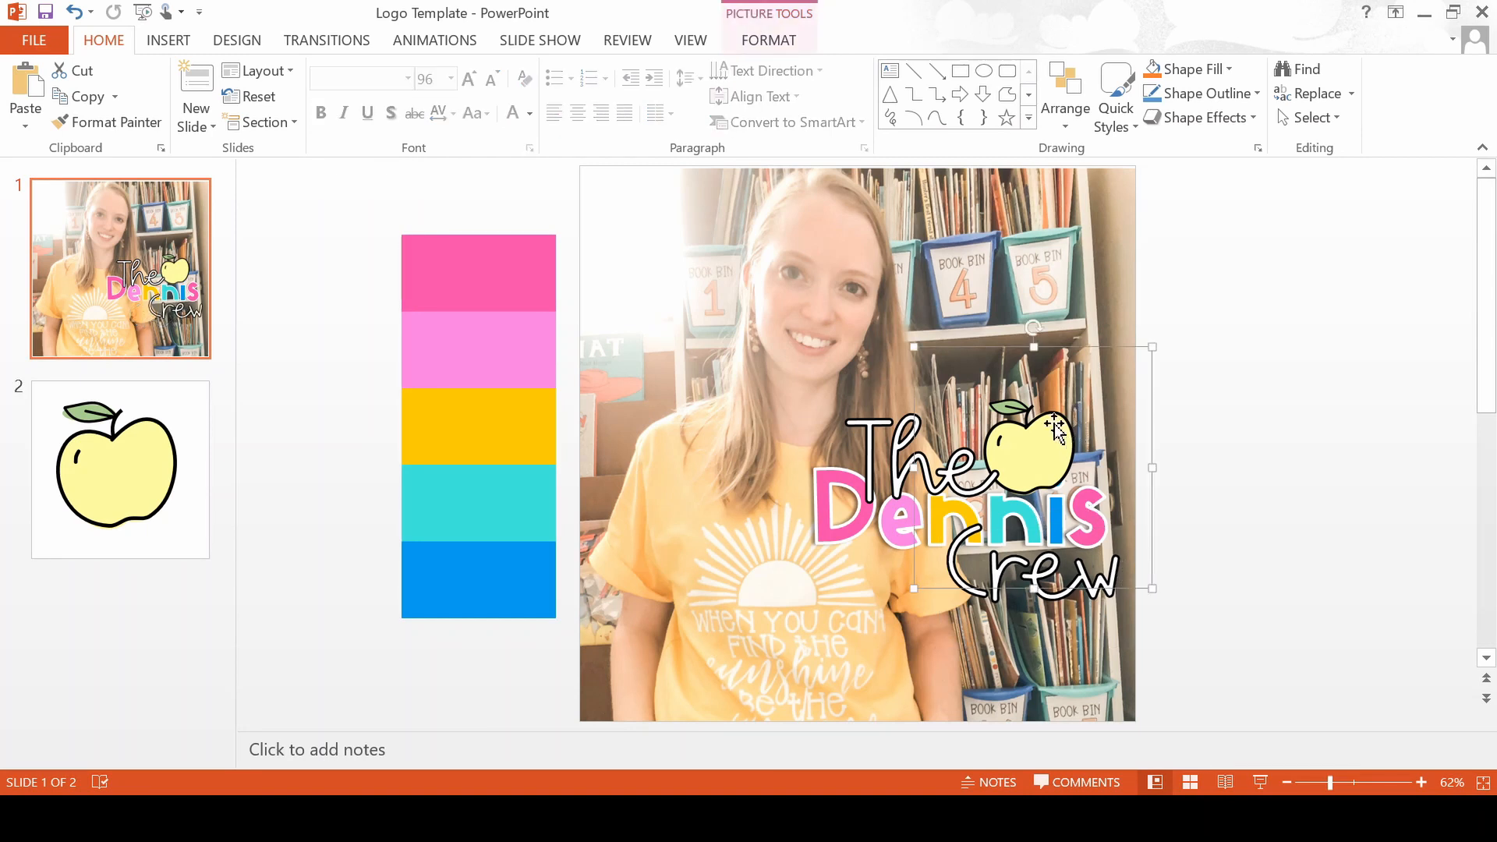
left_click_drag(1055, 425, 1044, 445)
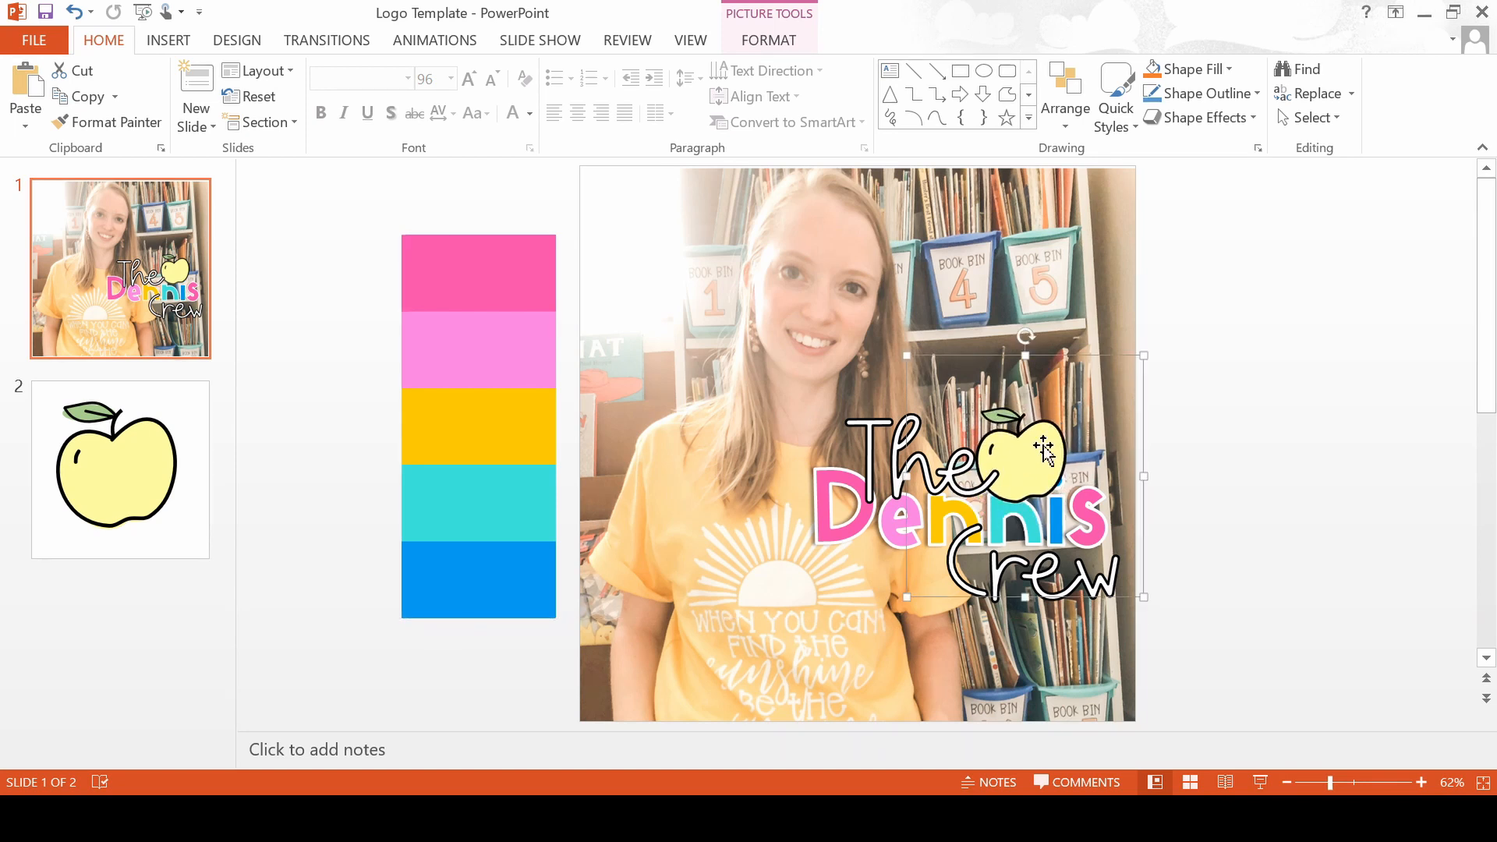
Send the apple picture backward two levels and tilt it slightly counterclockwise beside "The".
left_click(1065, 125)
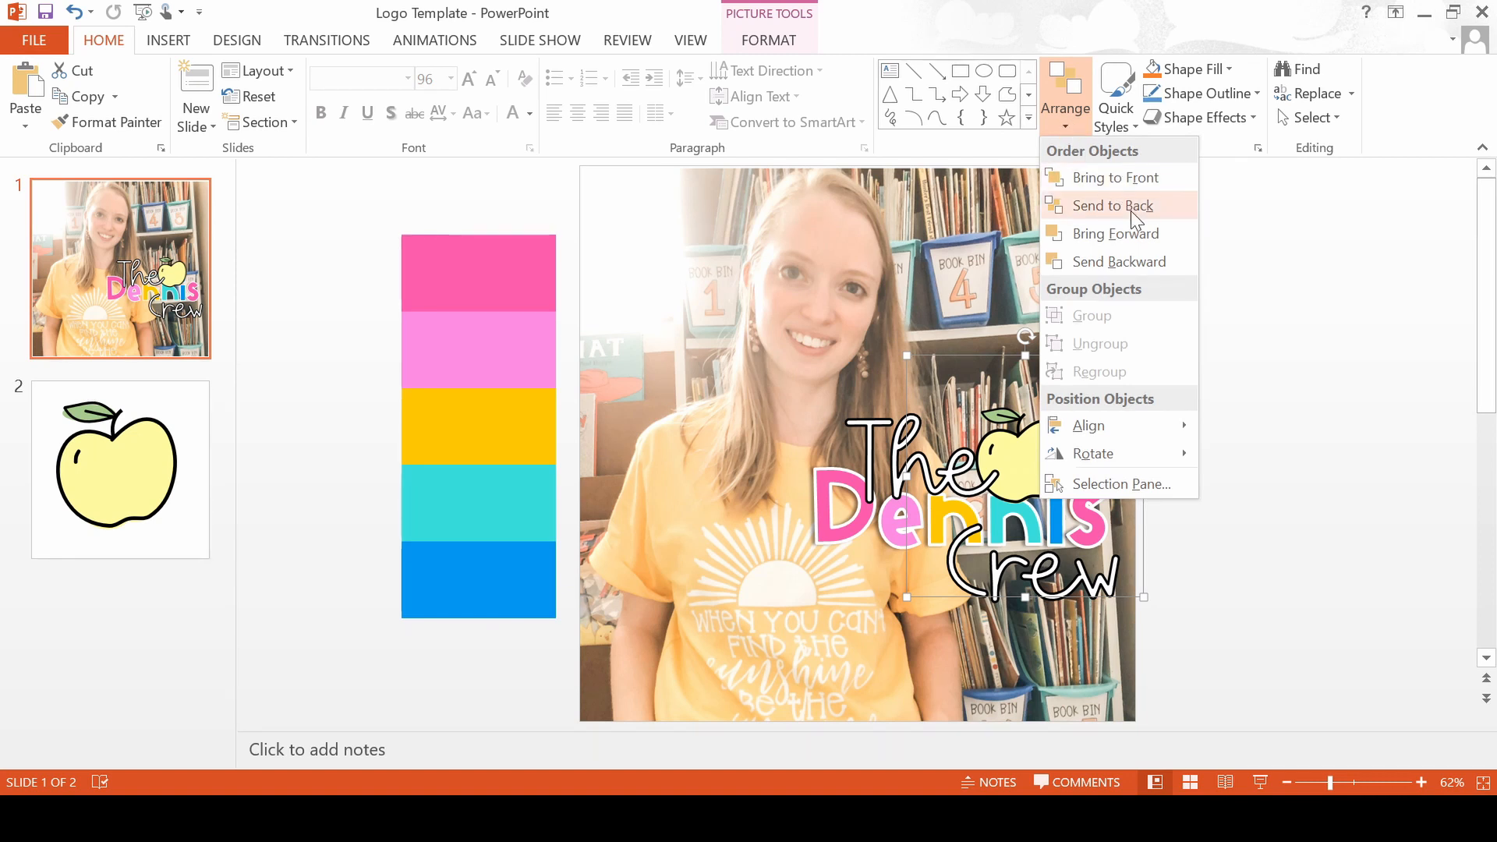
left_click(1117, 260)
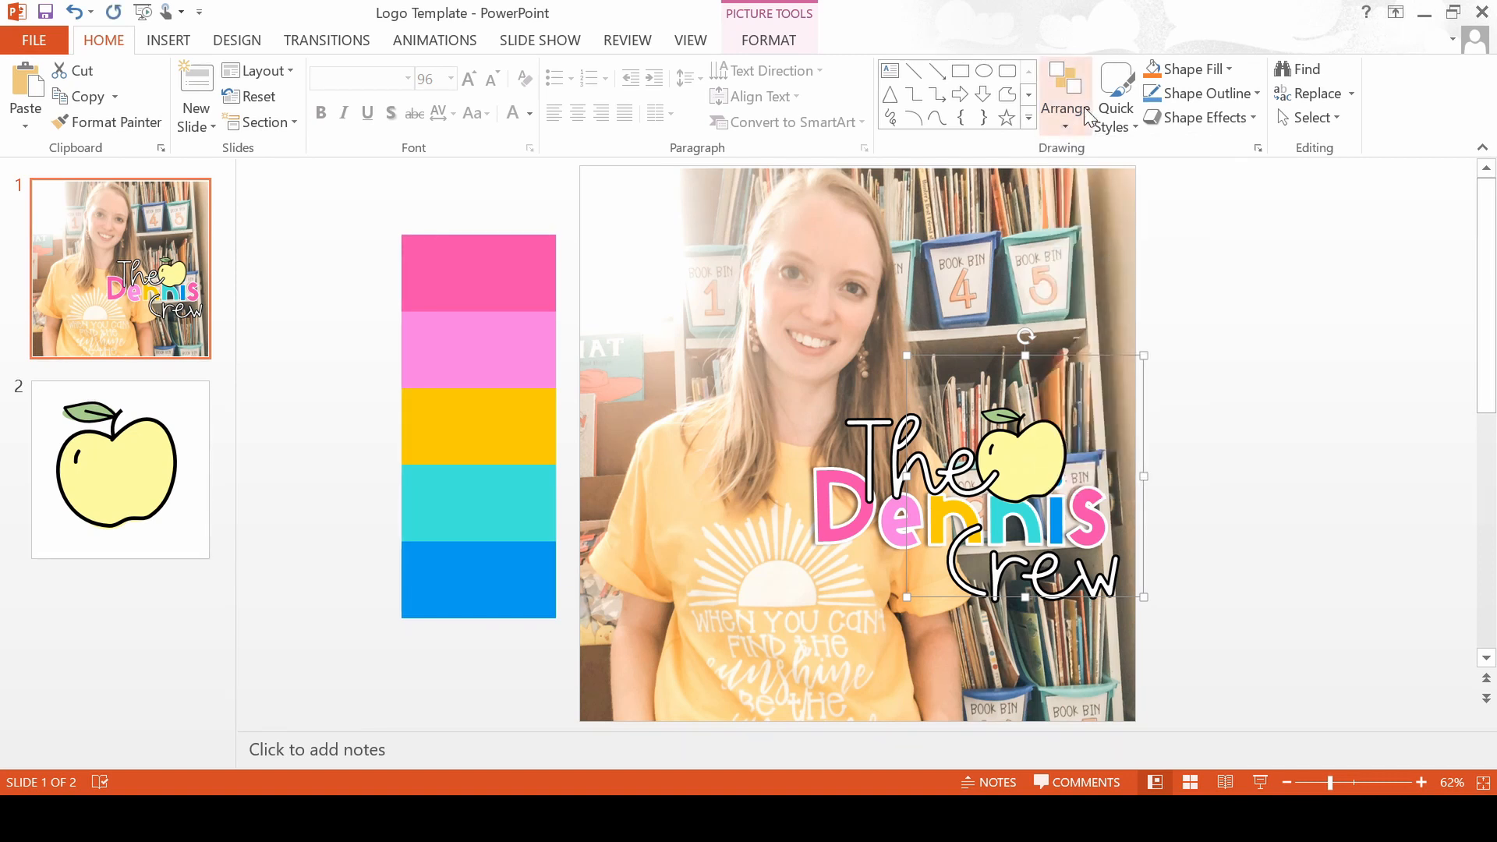
left_click(1065, 109)
left_click(1117, 263)
left_click_drag(1048, 364, 1005, 333)
left_click_drag(1110, 422, 1112, 414)
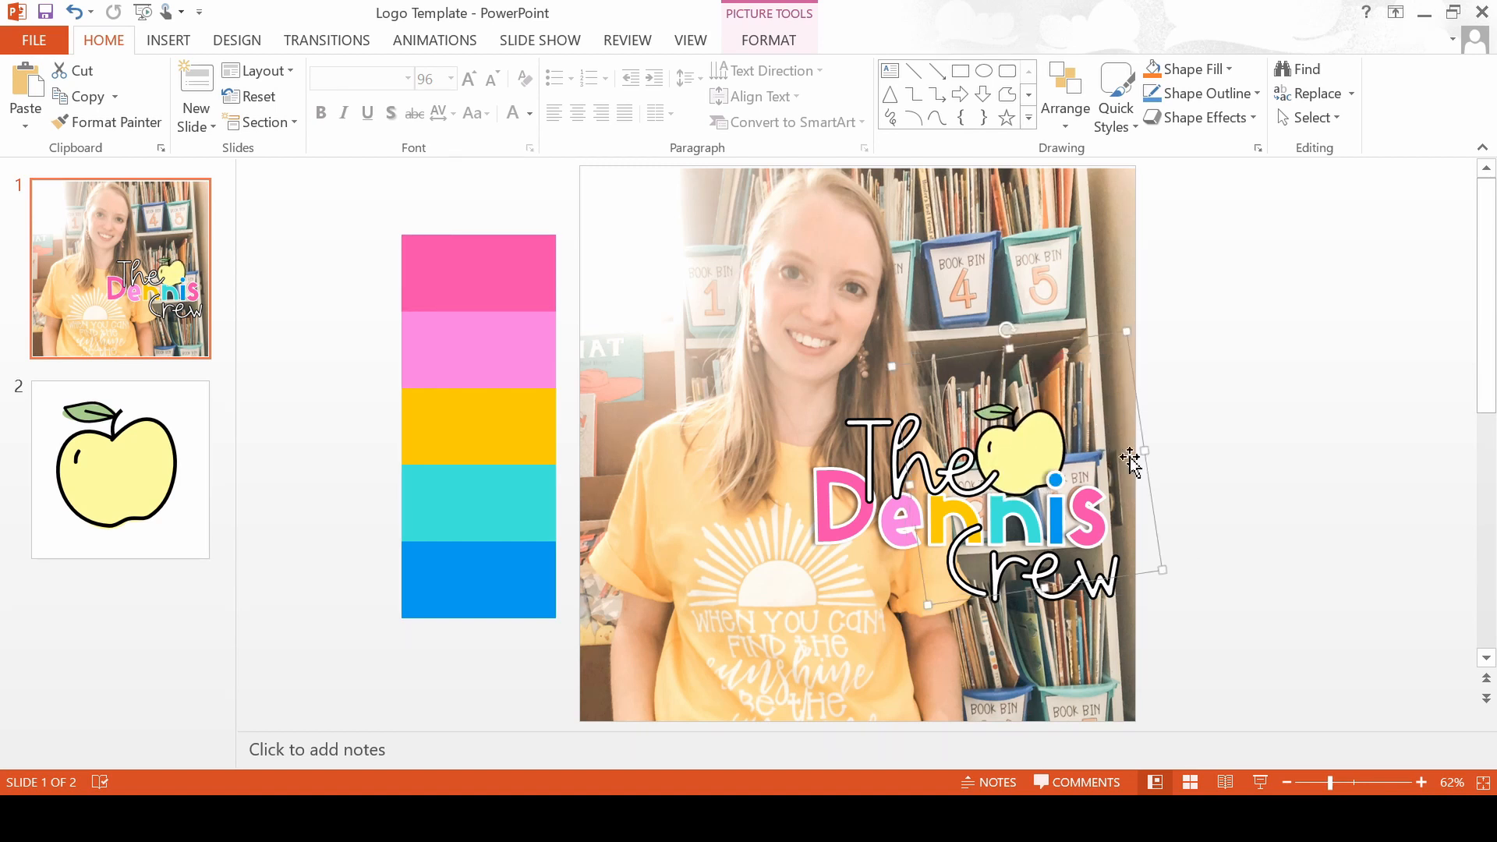
Delete the brand color swatch picture beside slide 1.
left_click(1195, 559)
left_click(491, 429)
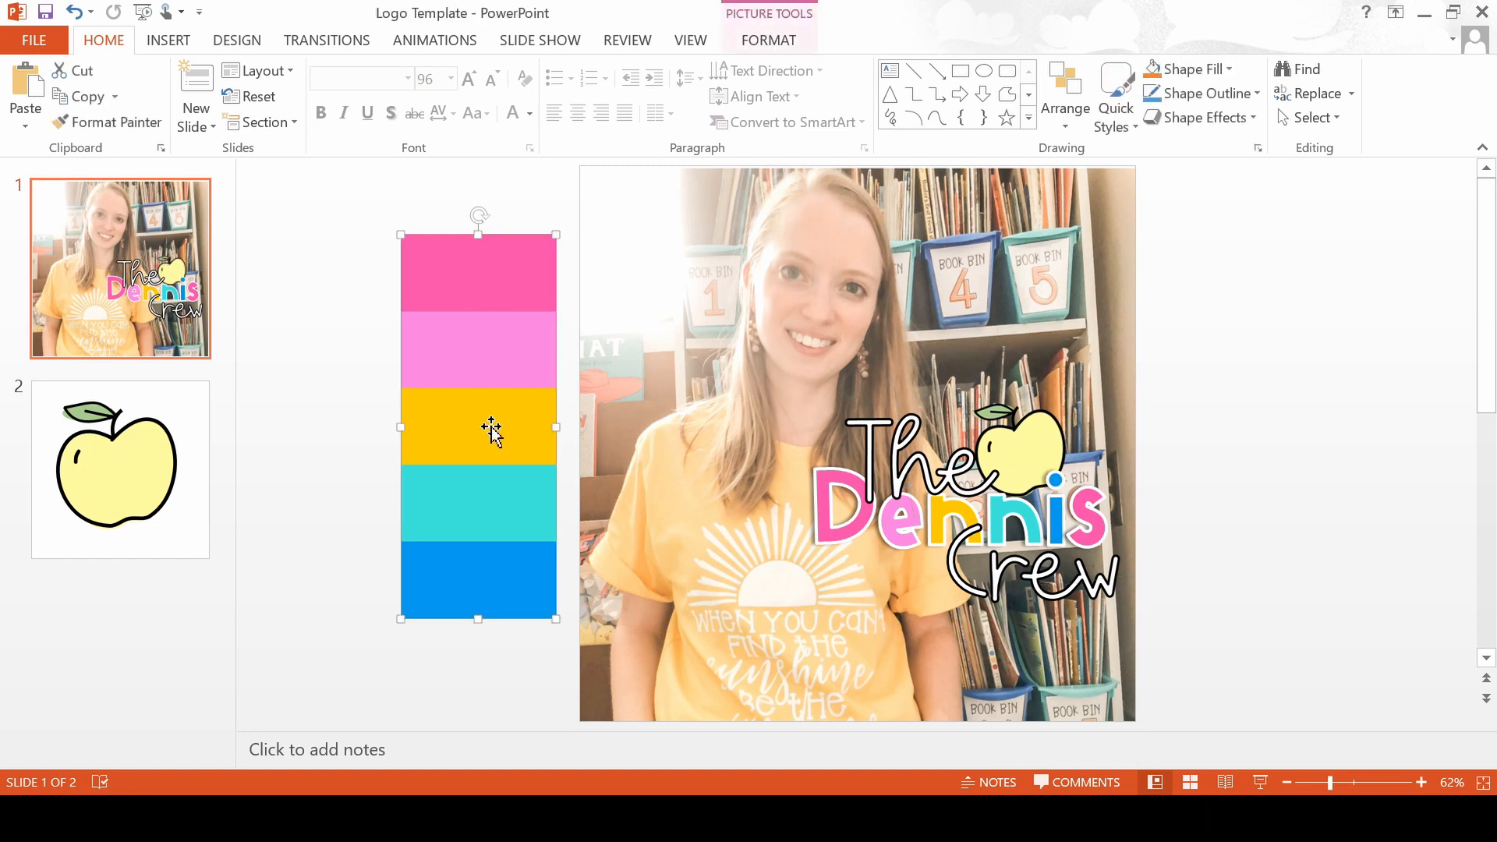
key("Delete")
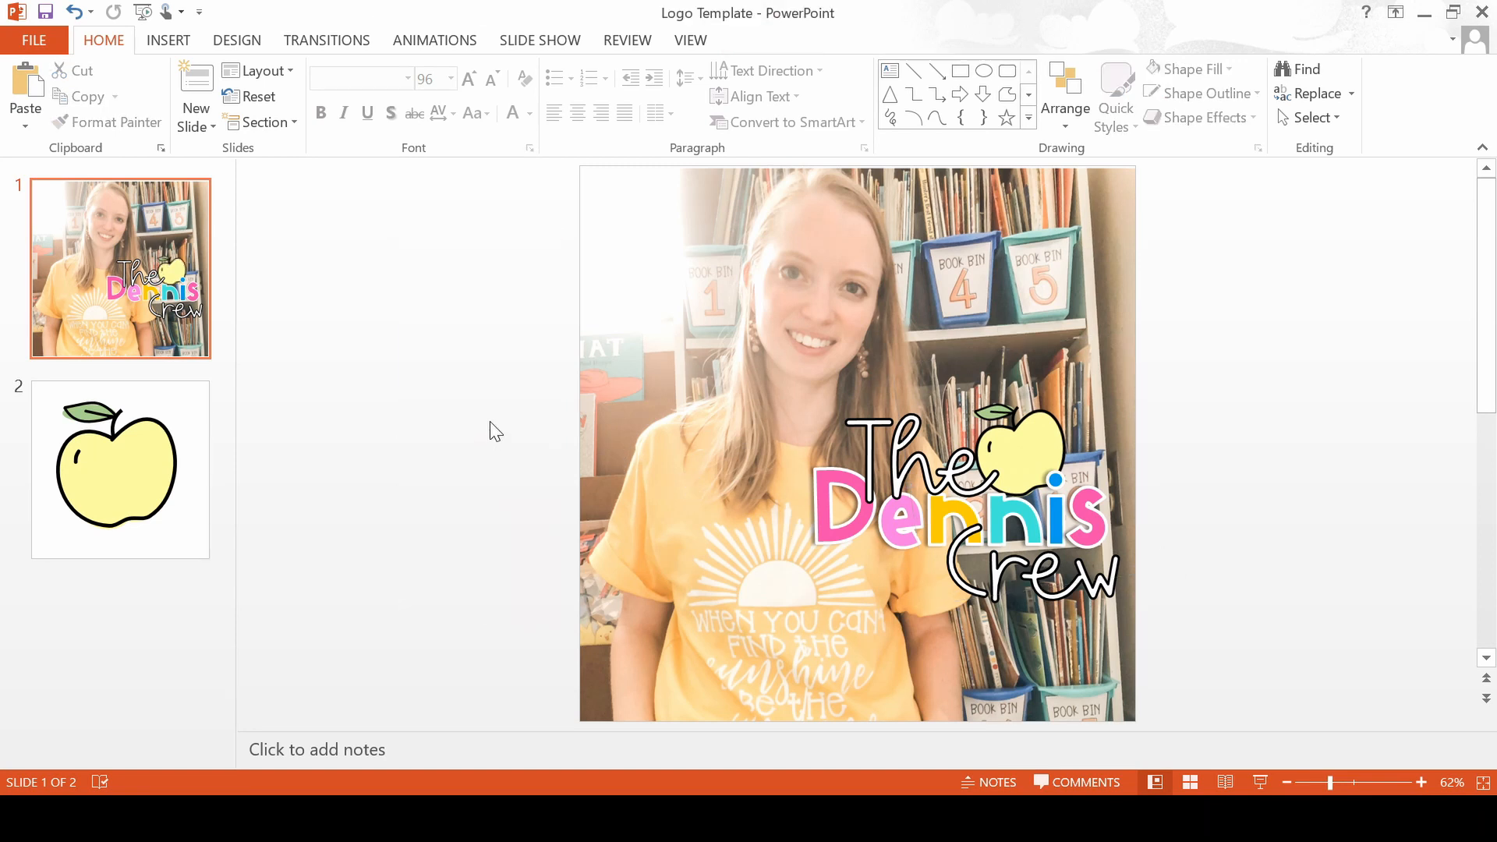
Crop the background photo on slide 1 to an oval shape.
left_click(619, 201)
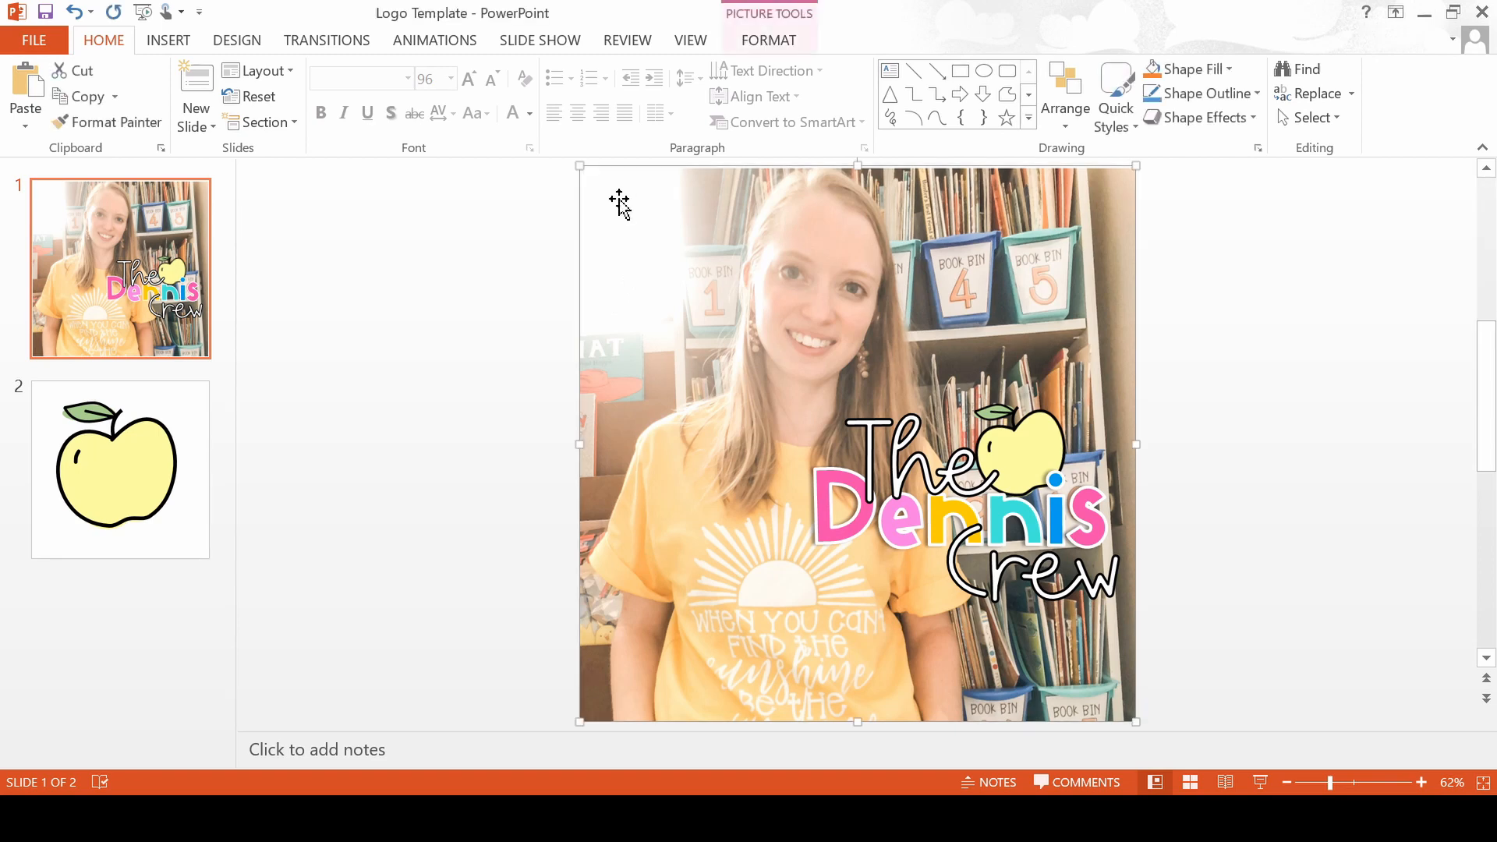
left_click(775, 42)
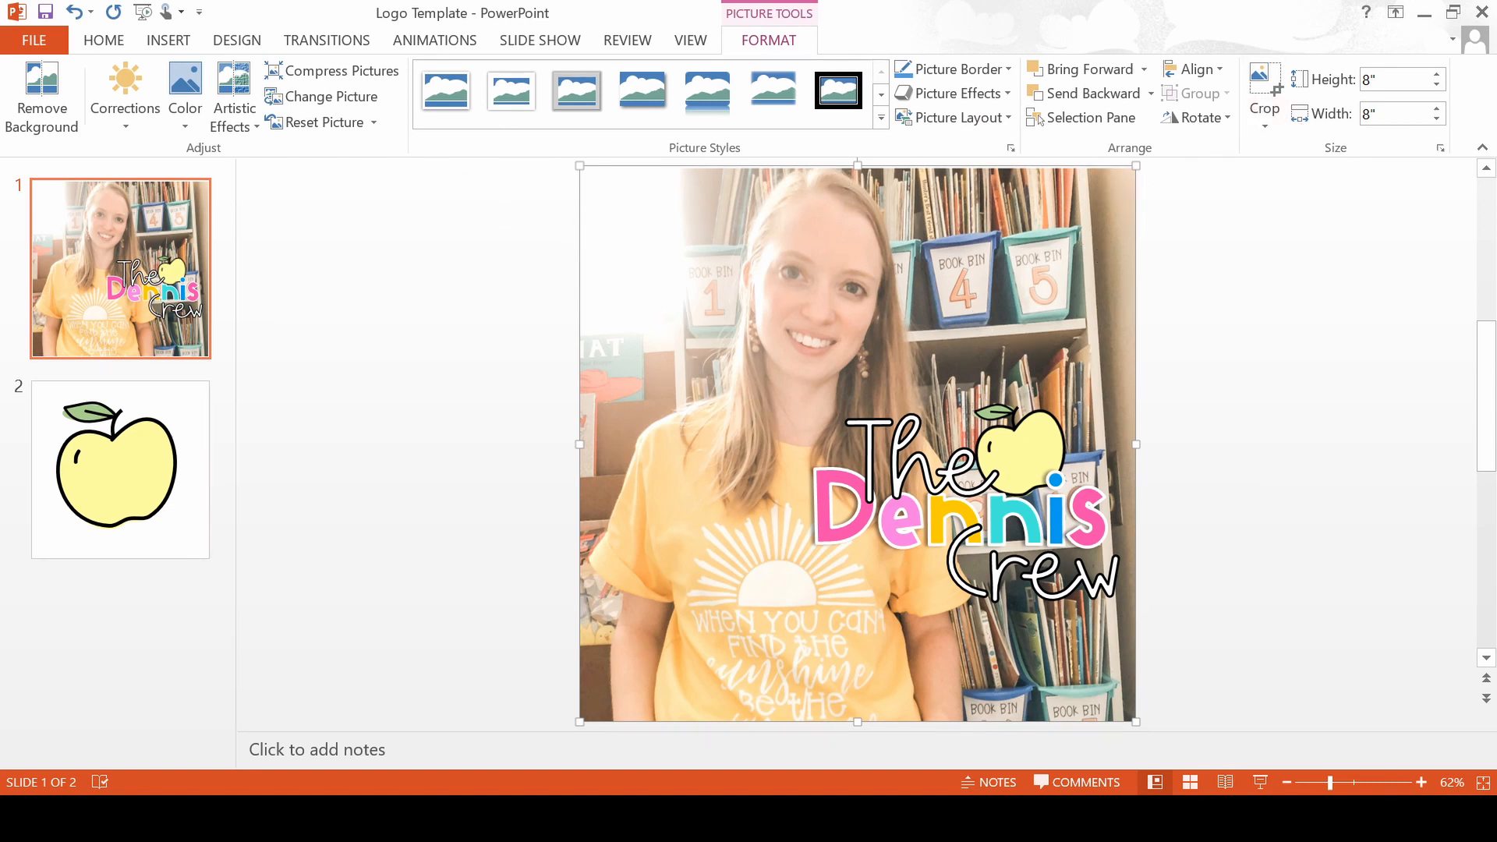
left_click(1265, 127)
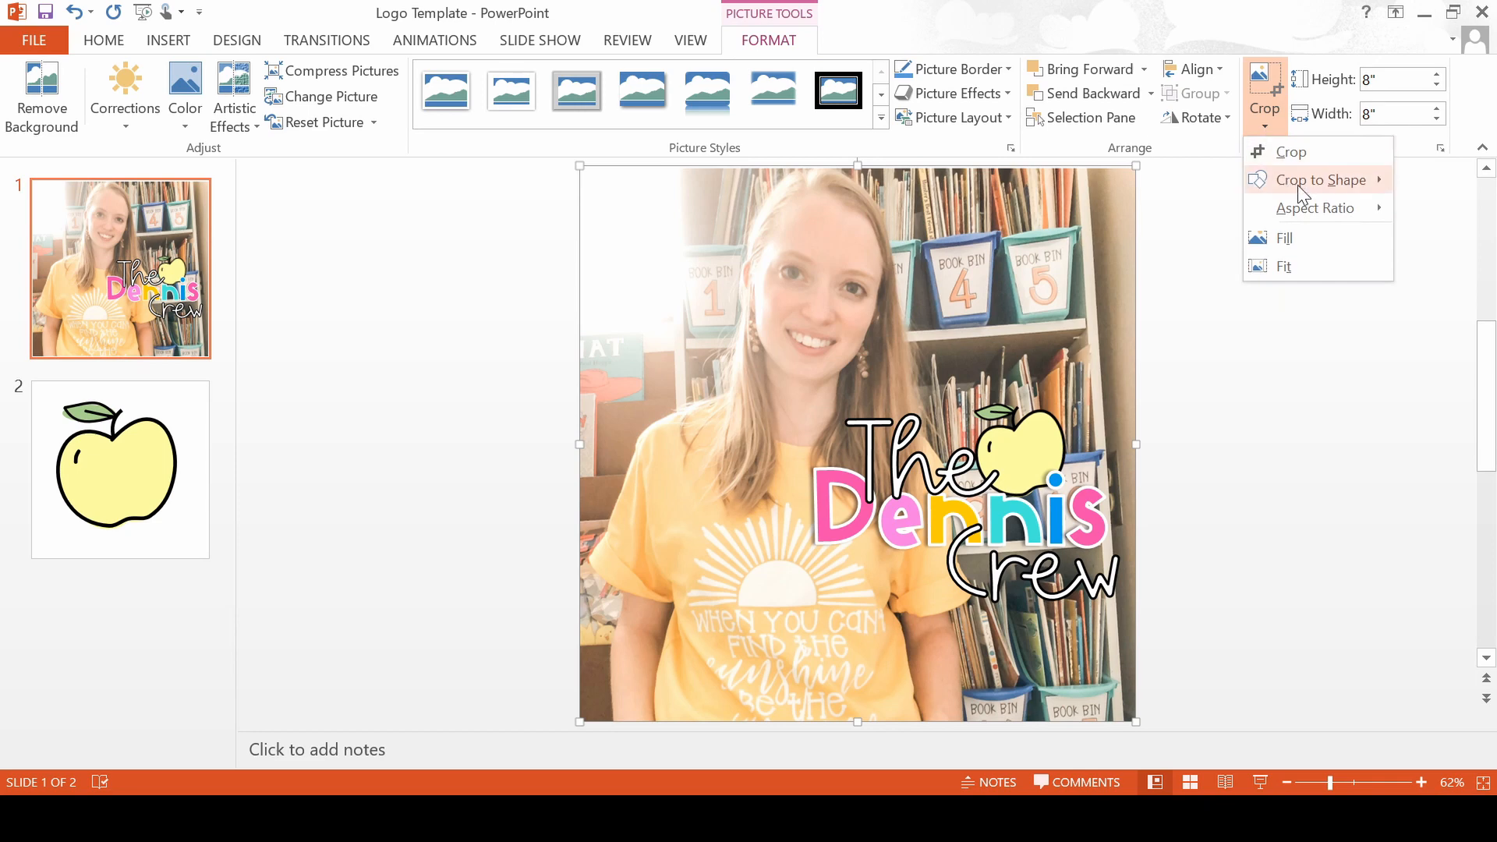
mouse_move(1297, 184)
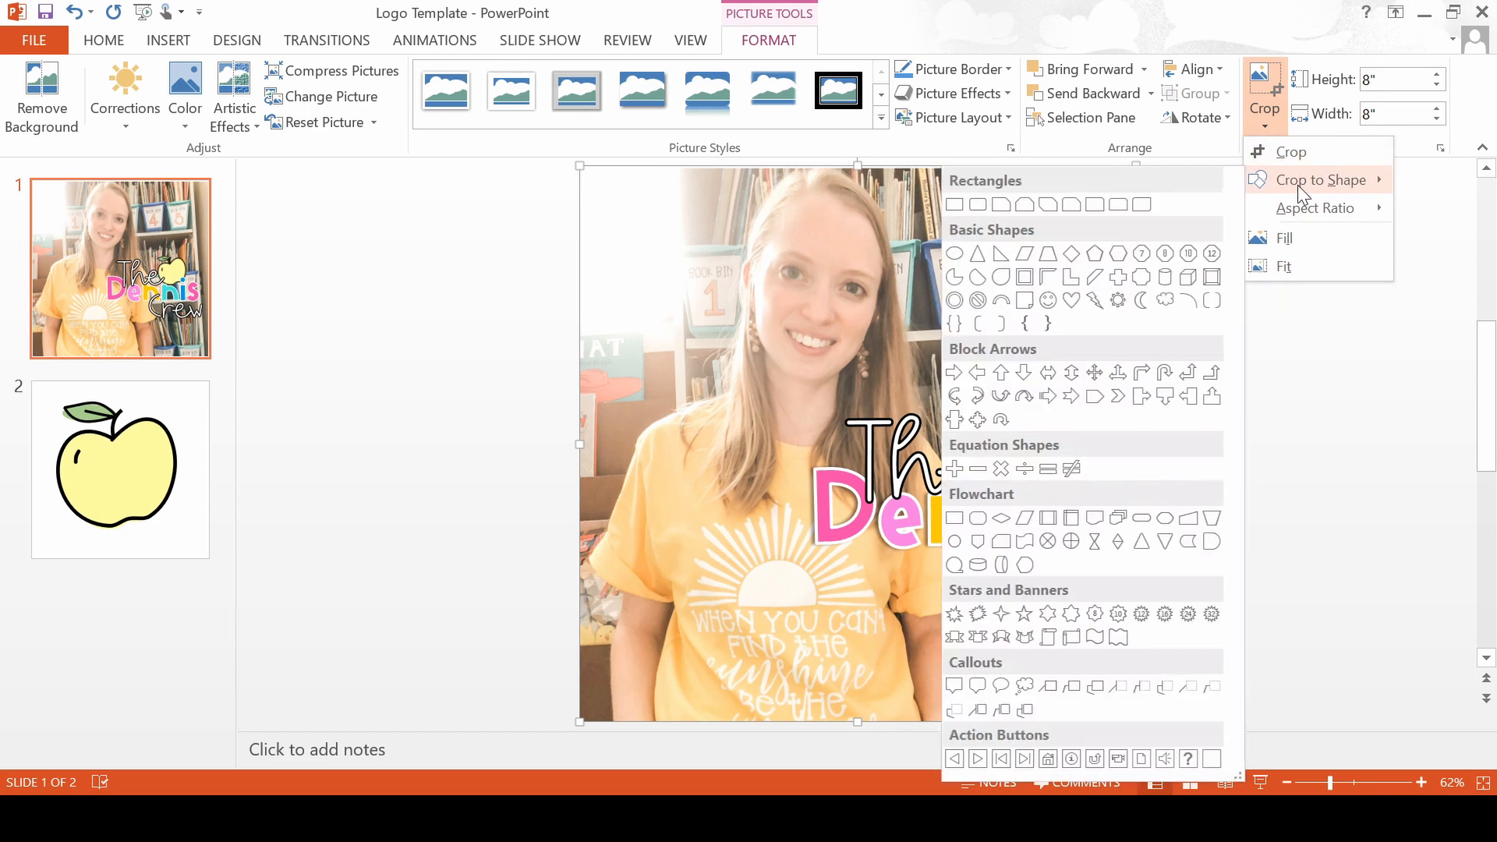
left_click(953, 256)
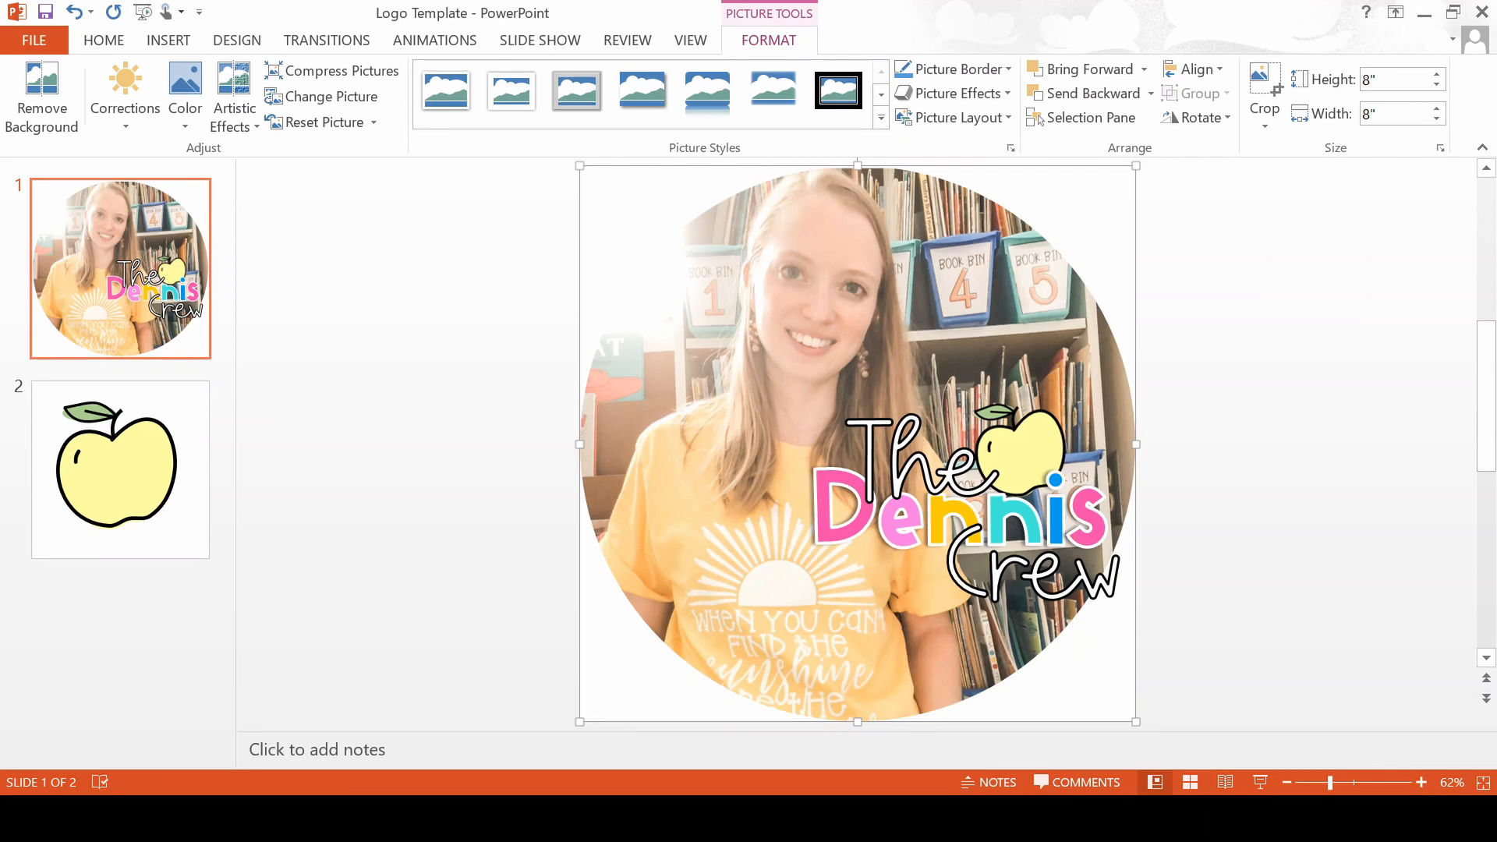
Move the multicolored word and "Crew" slightly left so the lettering sits inside the circular photo.
left_click(1076, 585)
mouse_move(1134, 529)
left_mouse_down()
mouse_move(1109, 527)
mouse_move(1105, 494)
left_mouse_up()
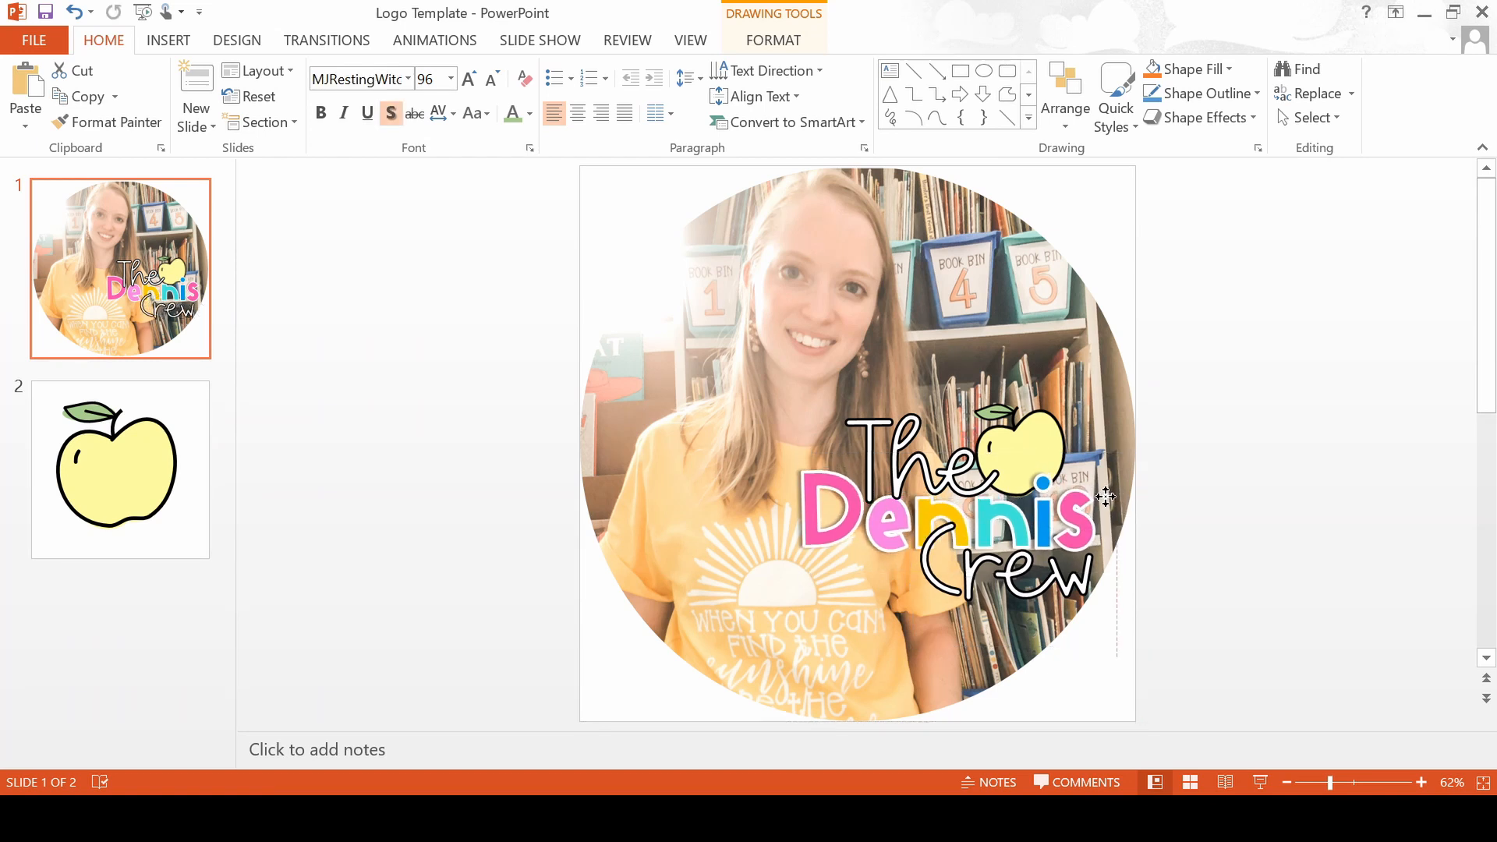
left_click(920, 419)
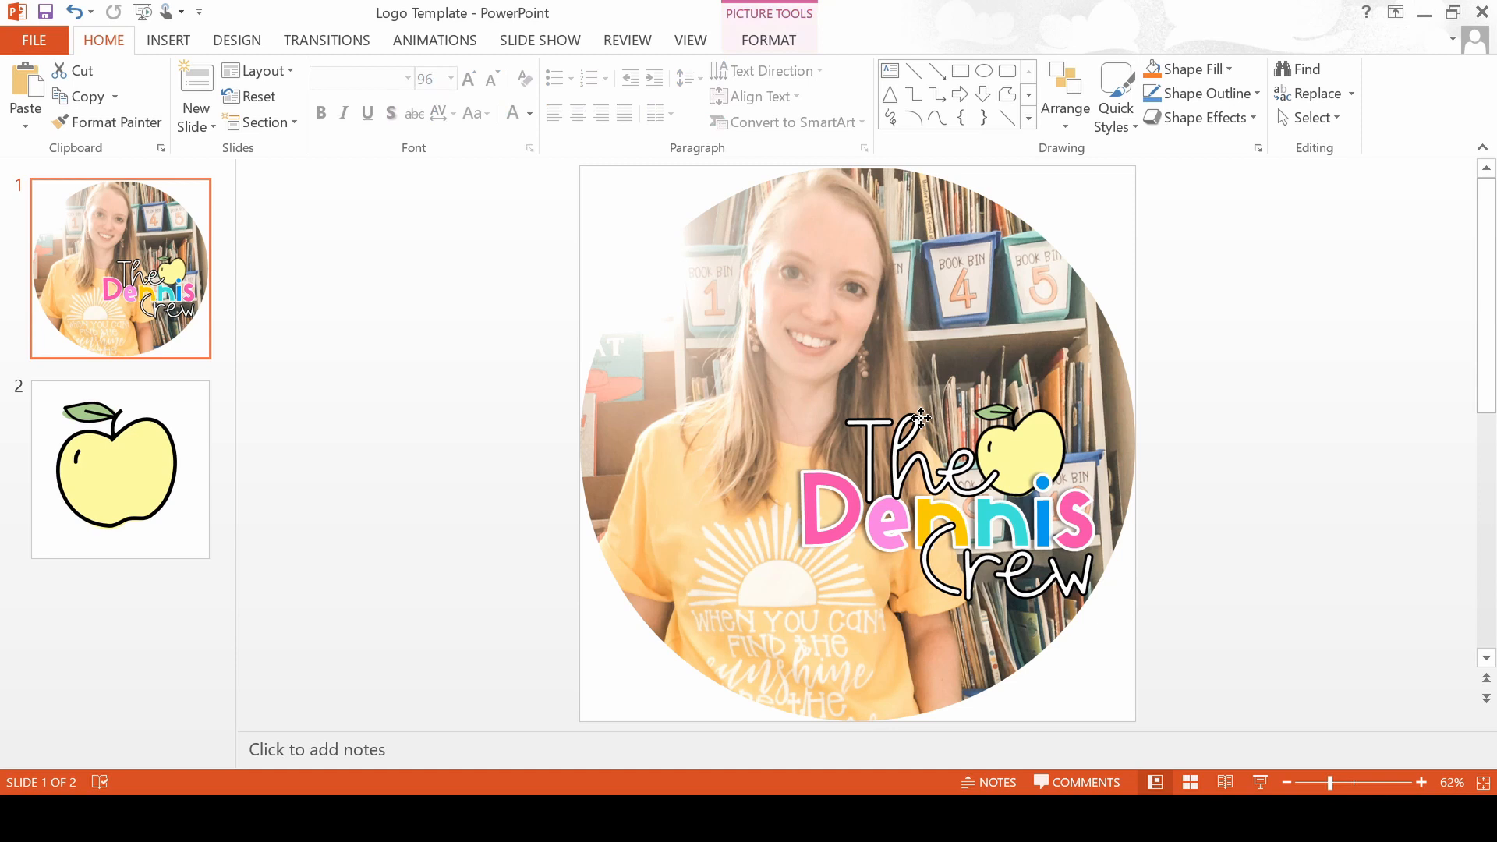
left_click(1193, 583)
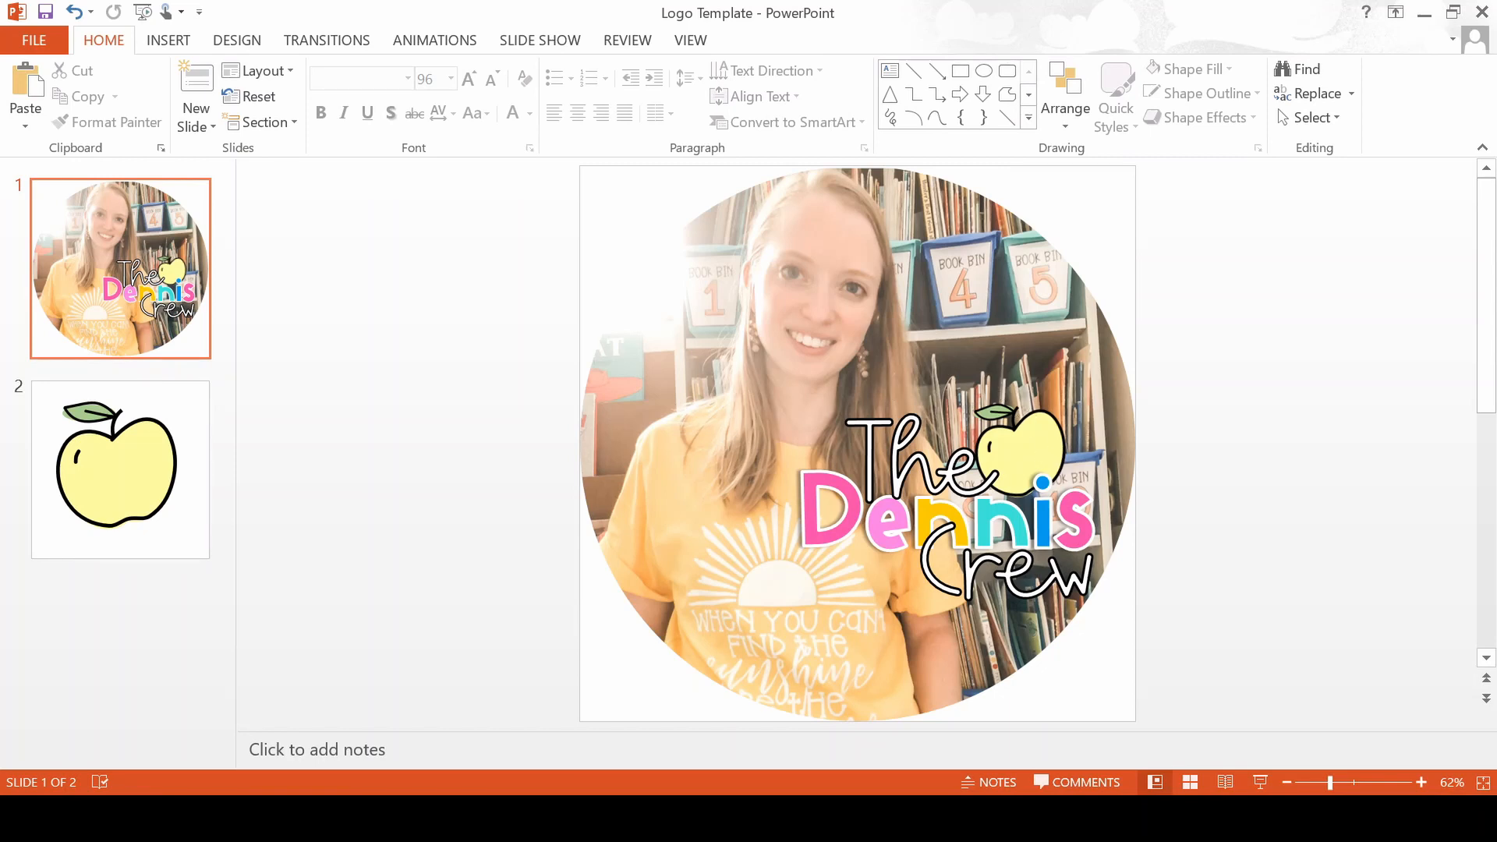
left_click(1066, 272)
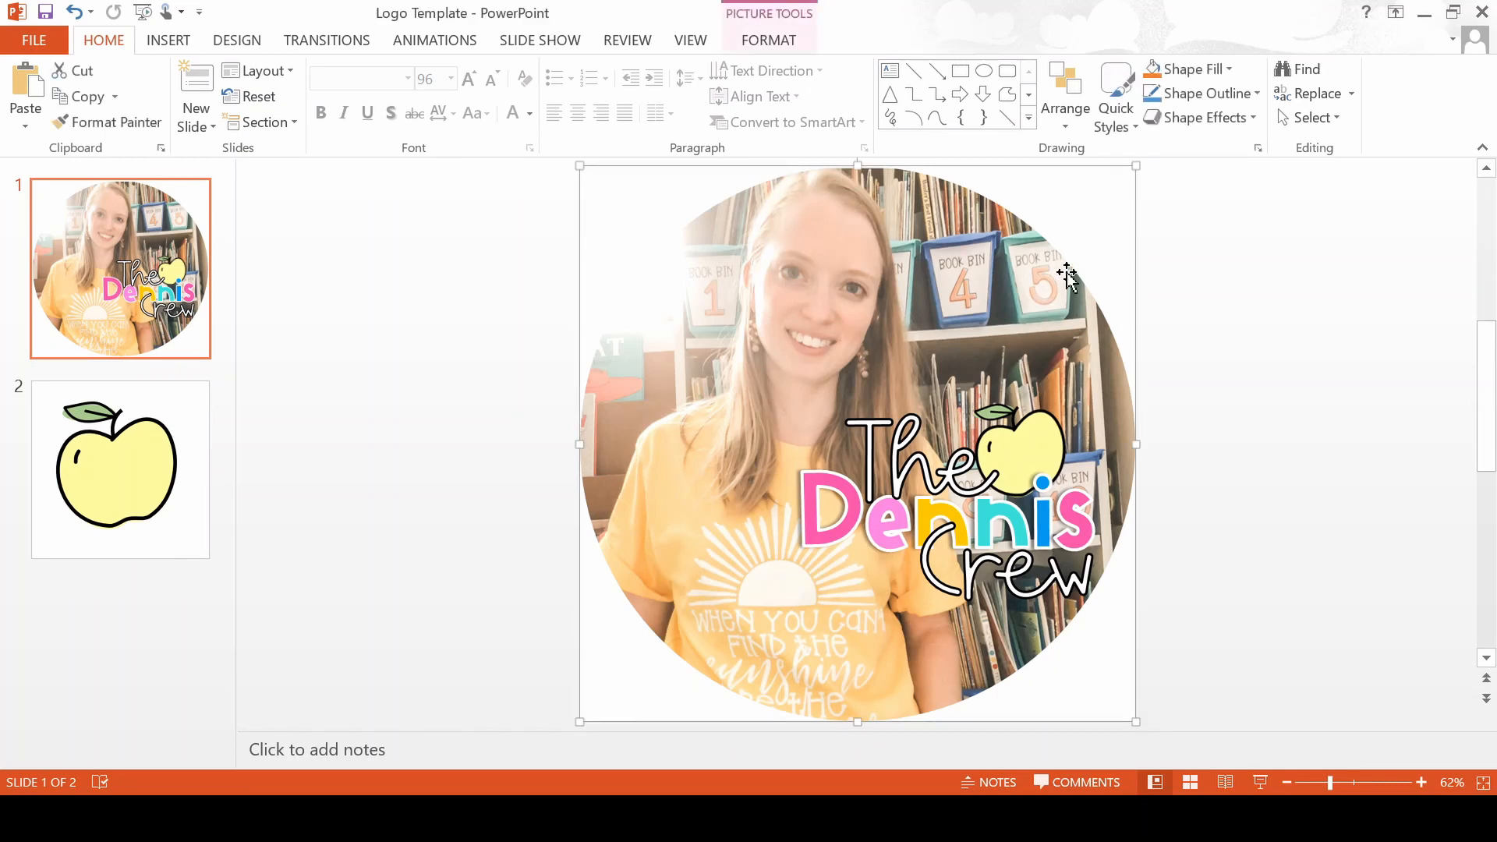
left_click(745, 46)
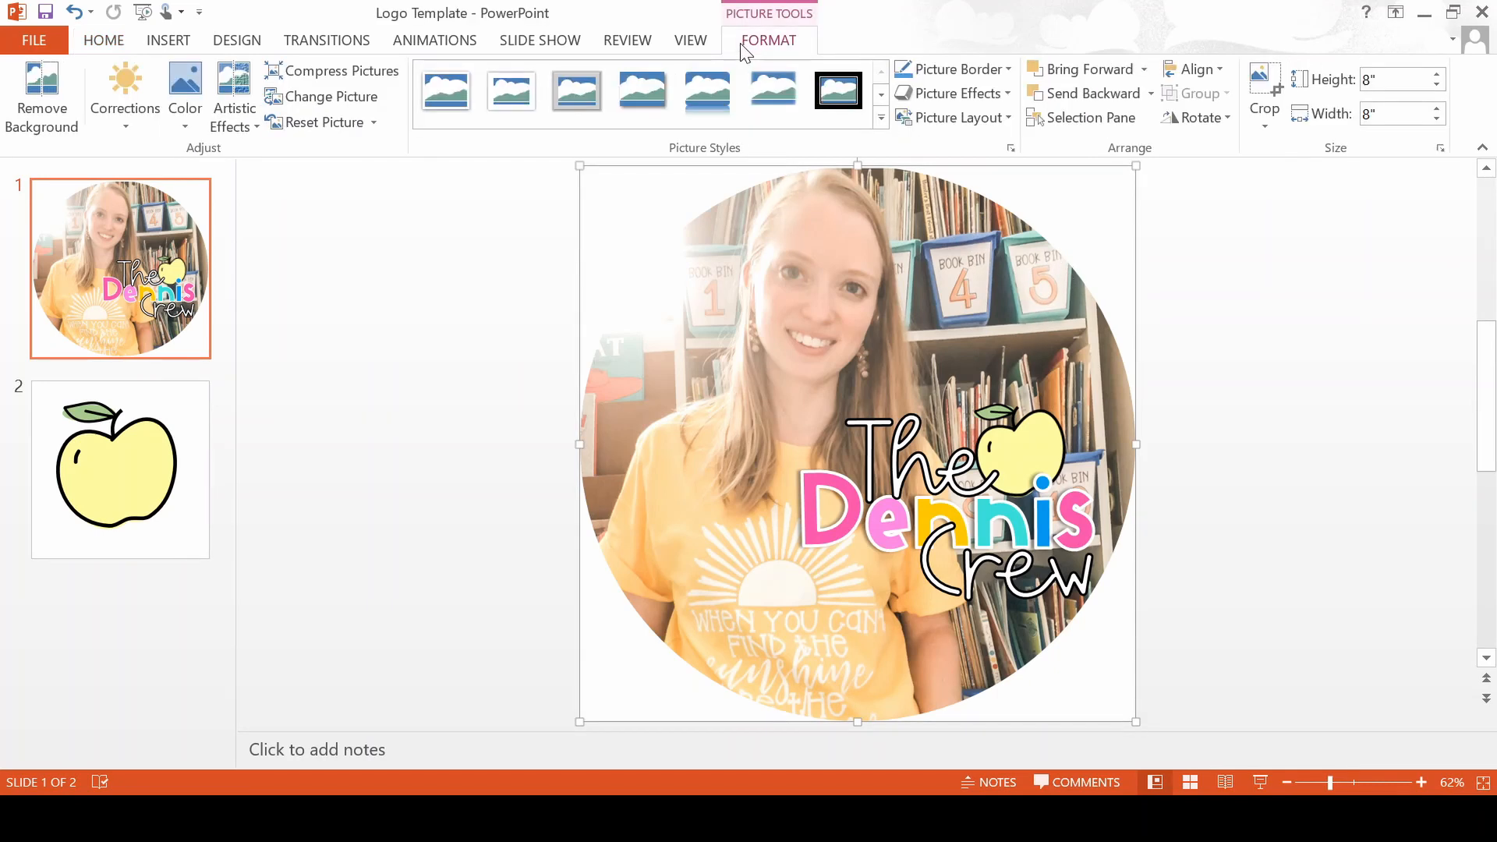
left_click(989, 69)
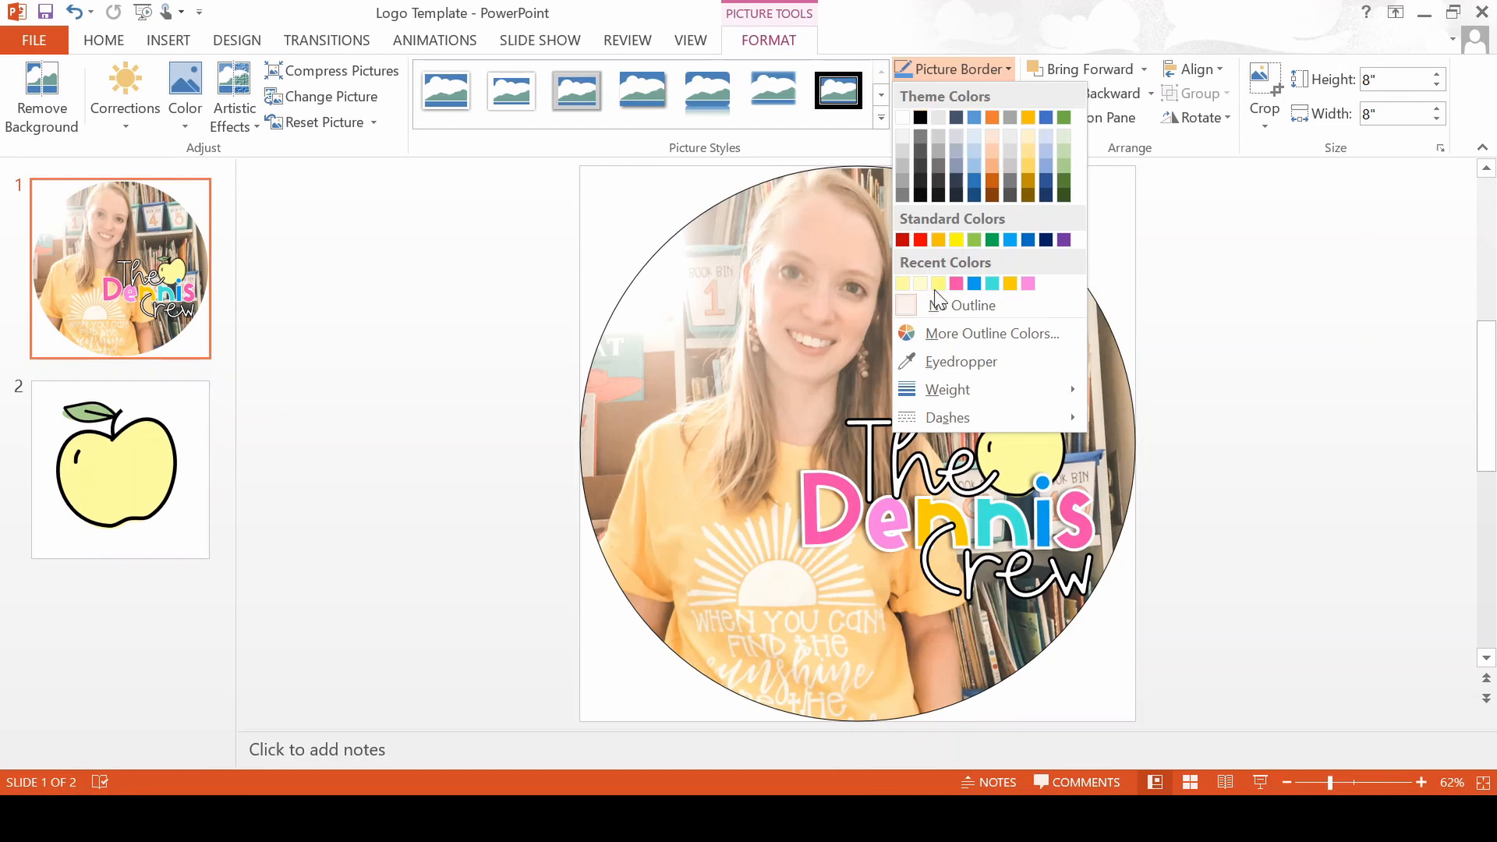
mouse_move(963, 382)
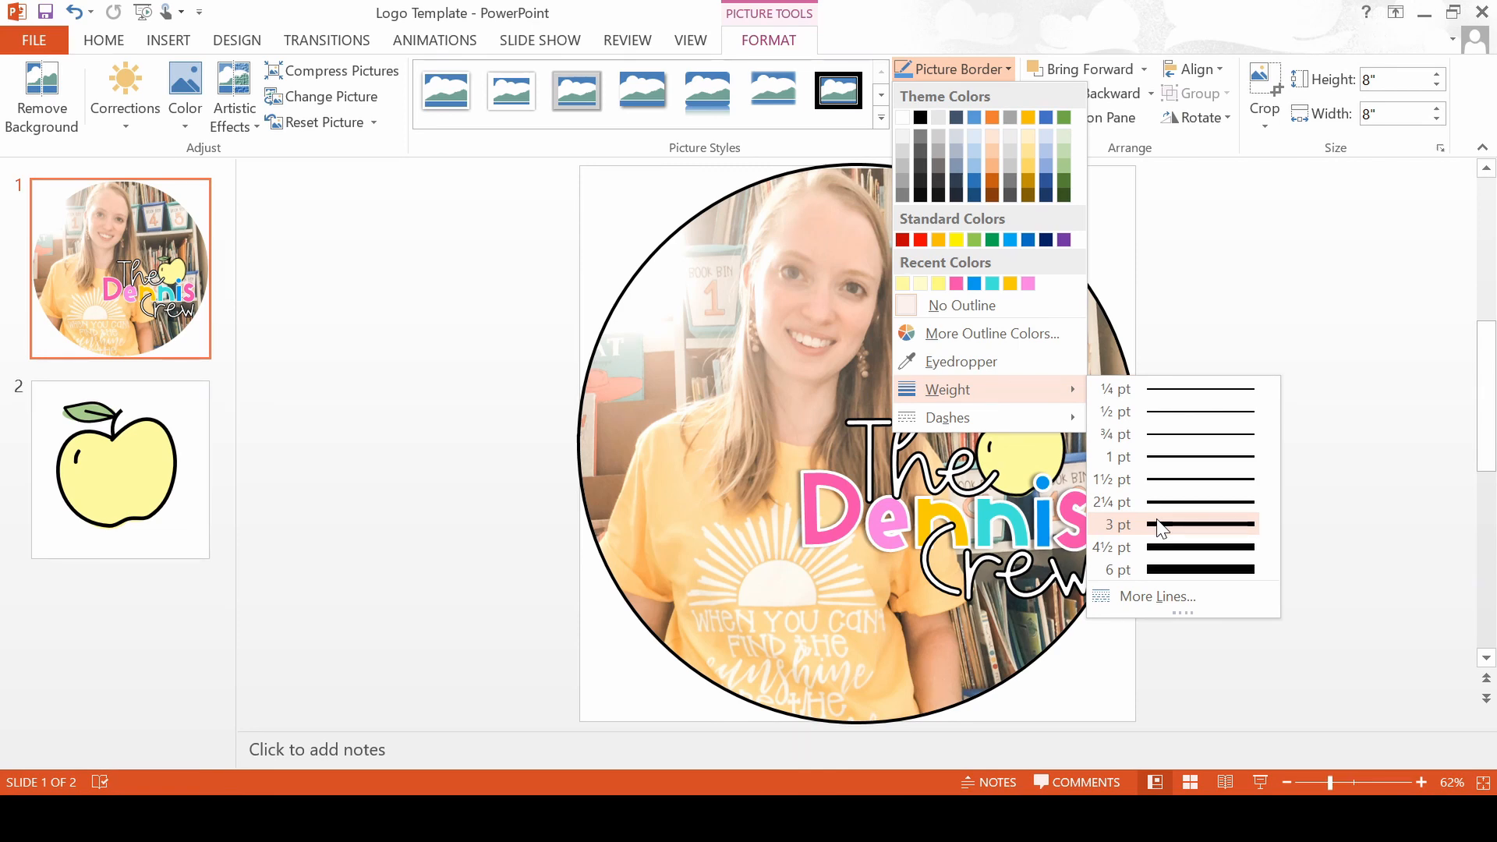
left_click(1185, 319)
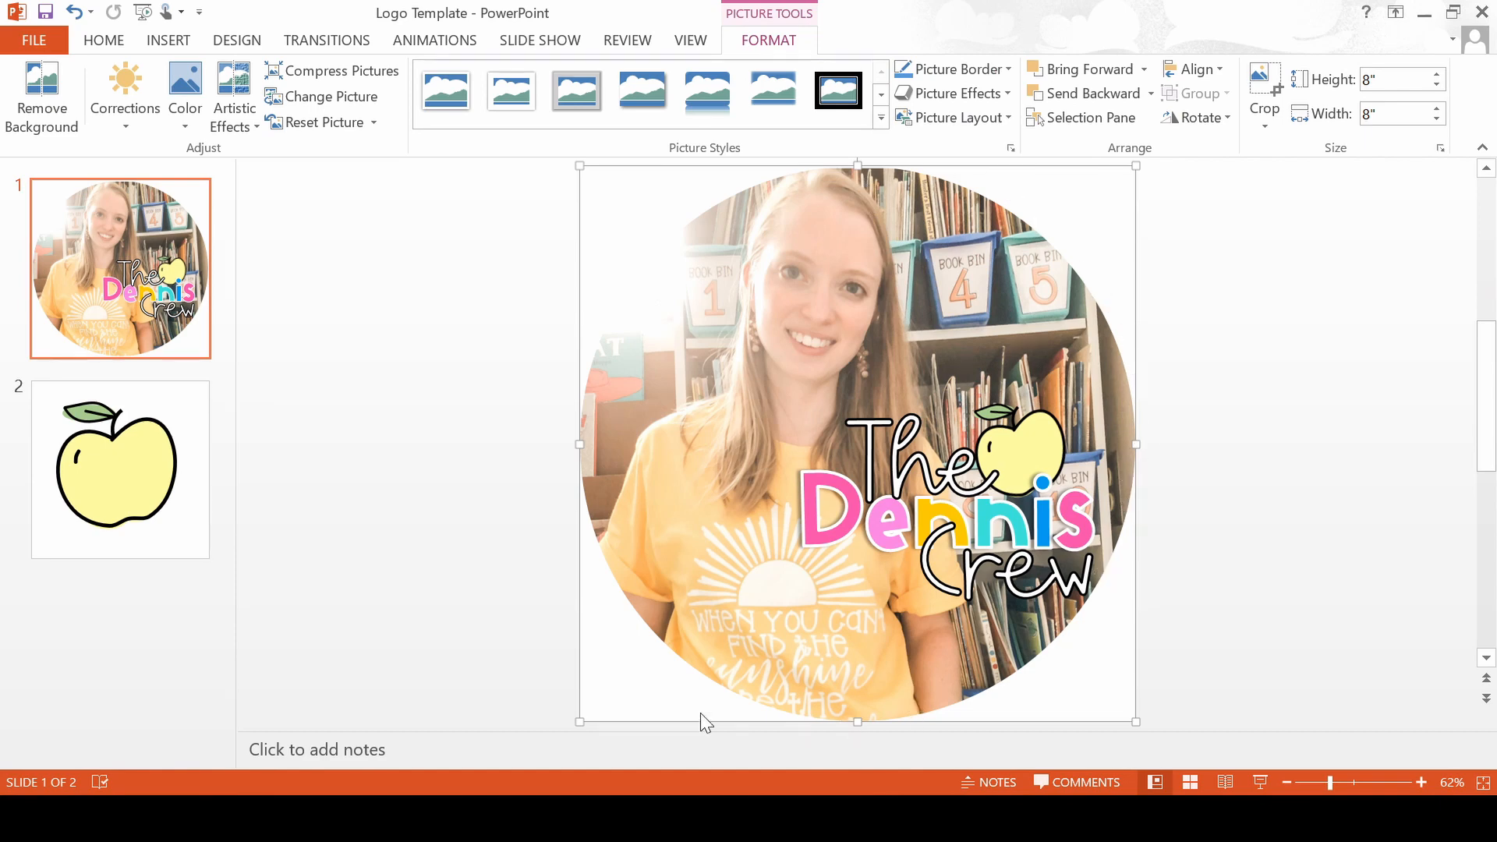
Choose a shape to draw over the circular photo on slide 1.
left_click(169, 41)
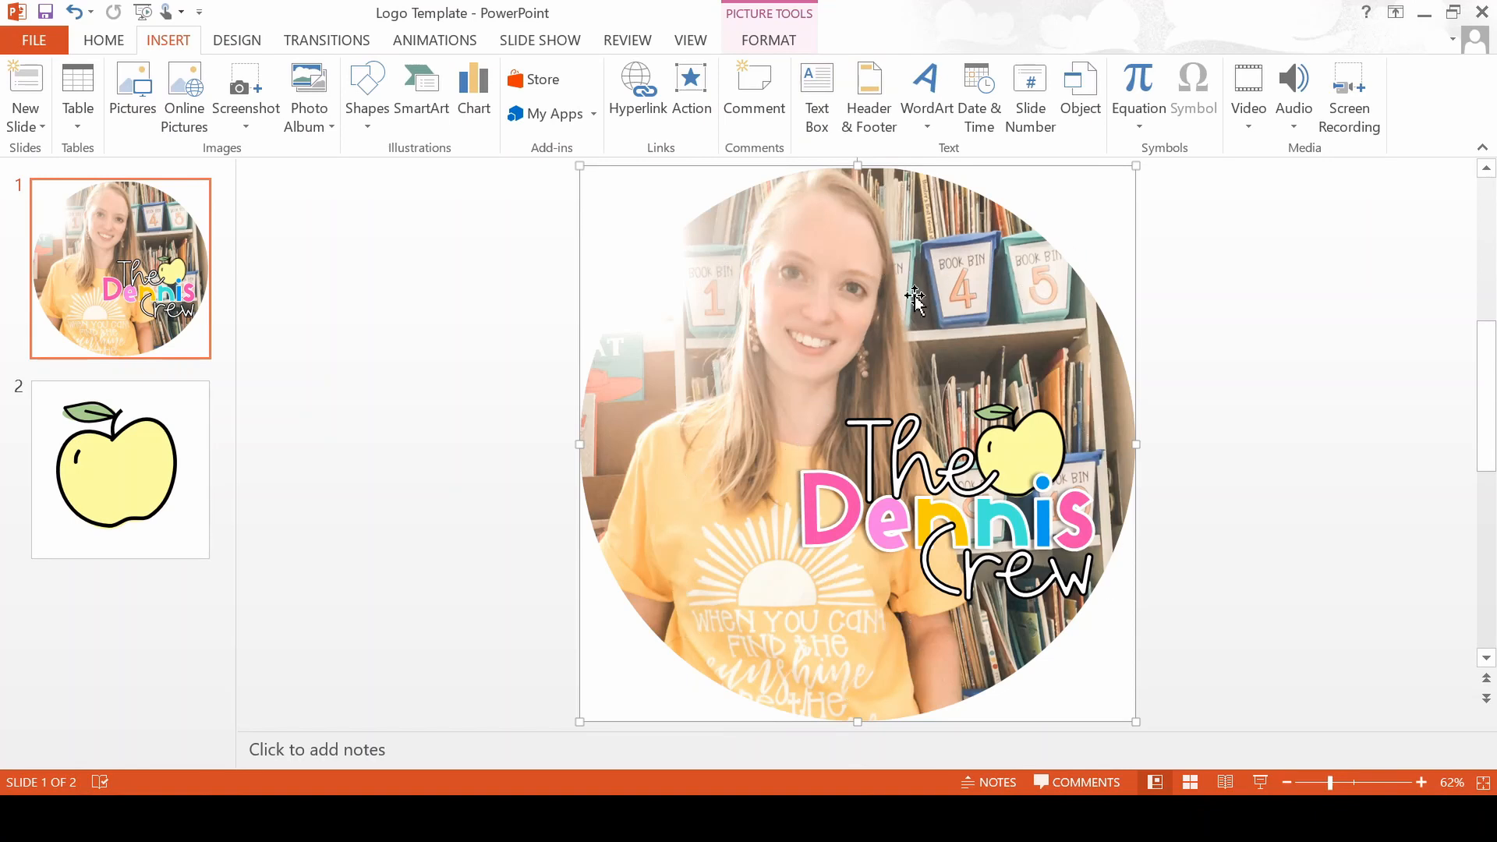
left_click(364, 105)
left_click(431, 199)
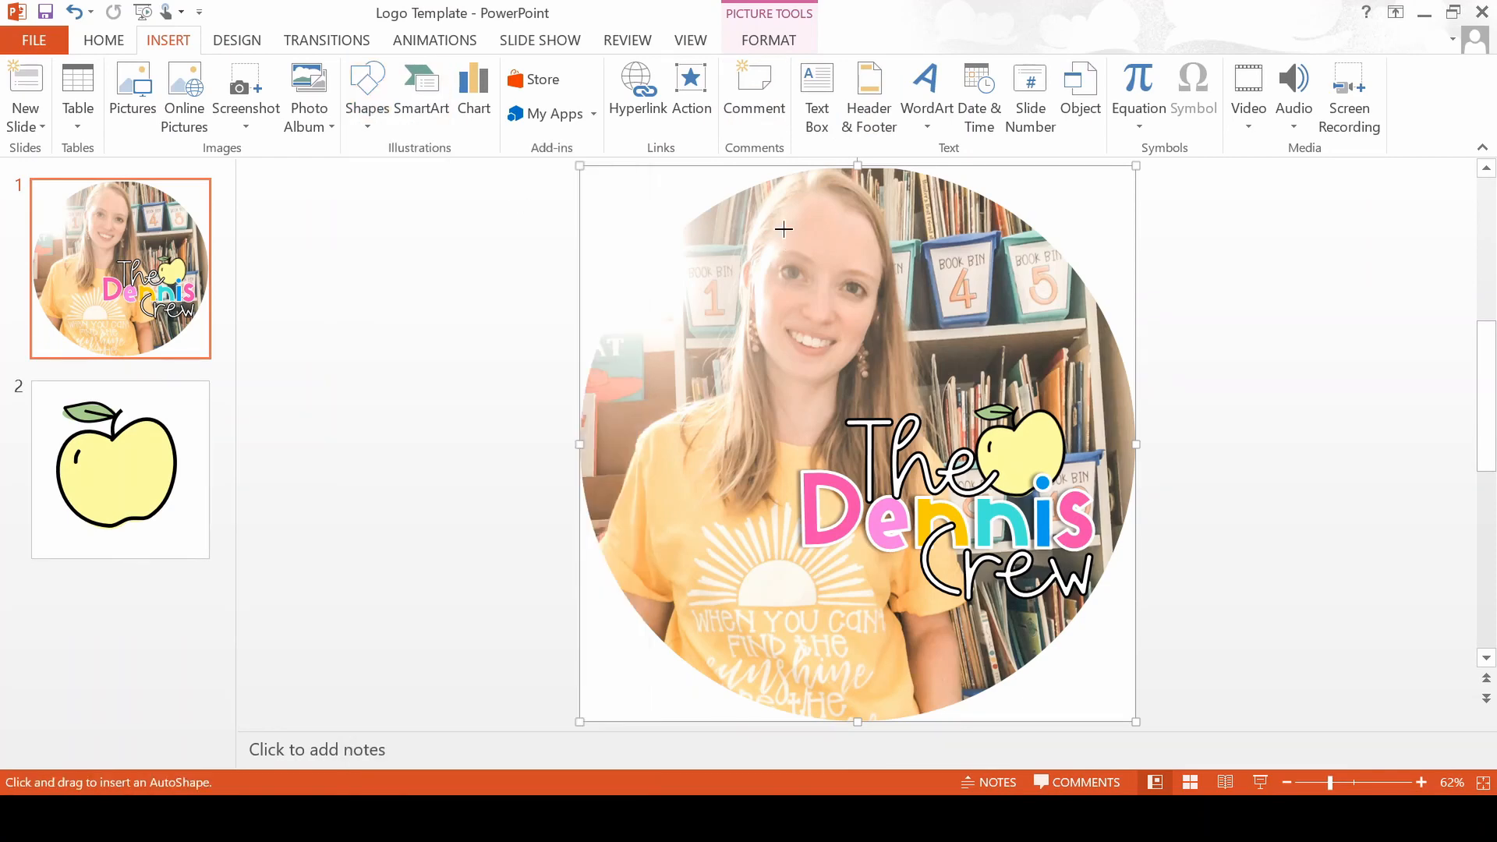